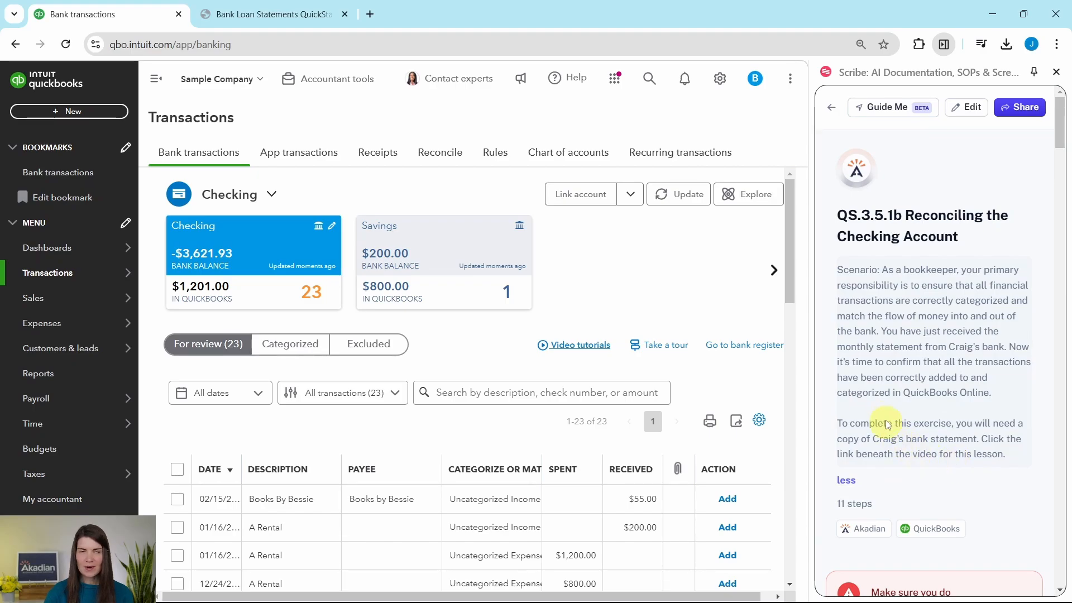
# Step: Review the downloaded bank statement, then return to the QuickBooks banking page
pyautogui.scroll(-8, 891, 384)
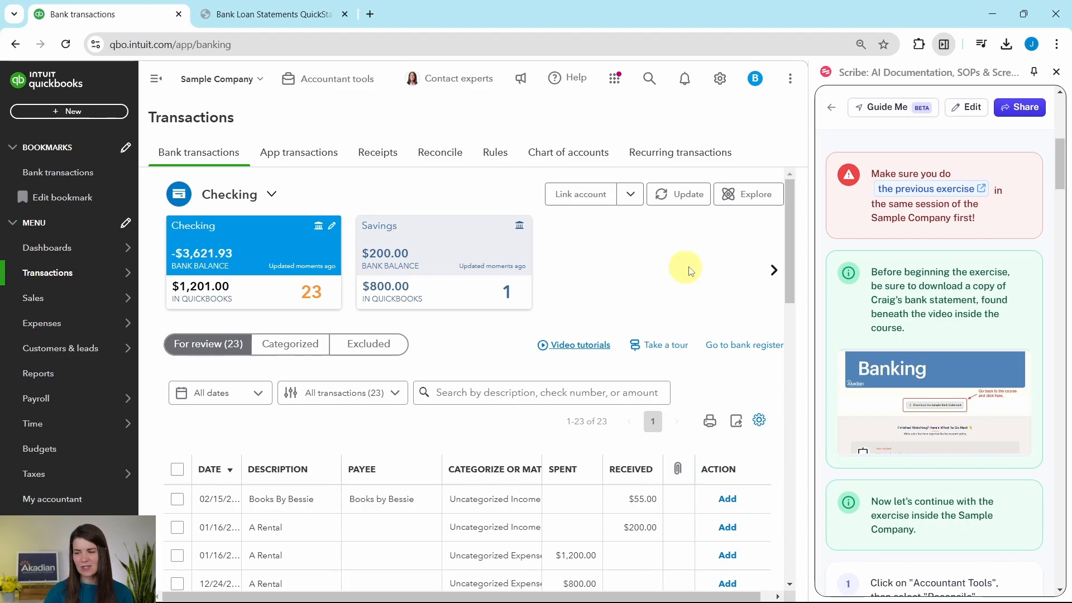
pyautogui.scroll(-3, 928, 255)
pyautogui.scroll(2, 905, 224)
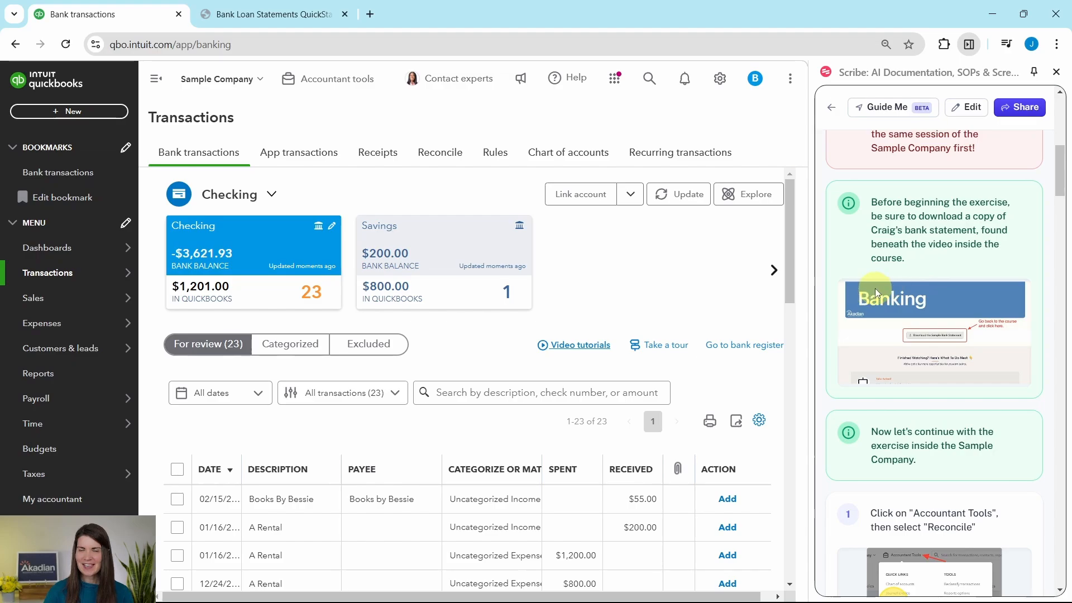
pyautogui.click(272, 22)
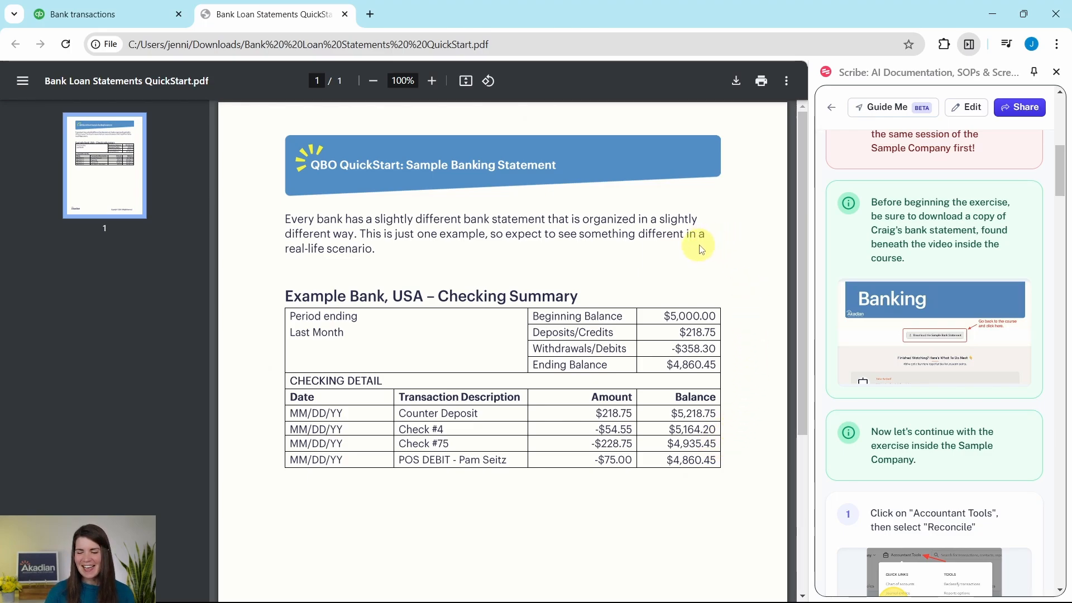
pyautogui.scroll(-6, 871, 254)
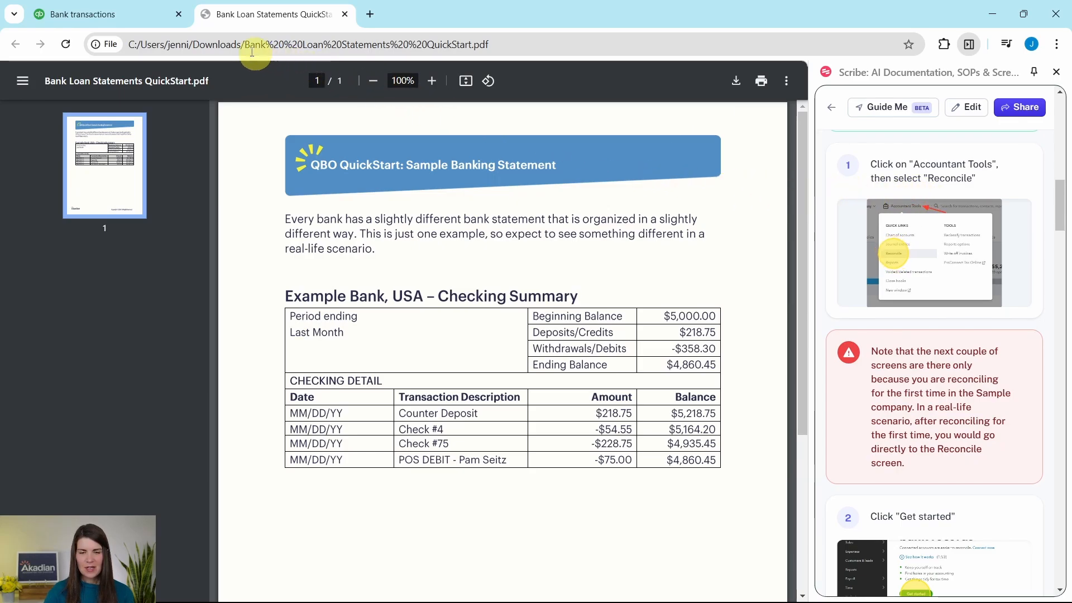
pyautogui.click(109, 17)
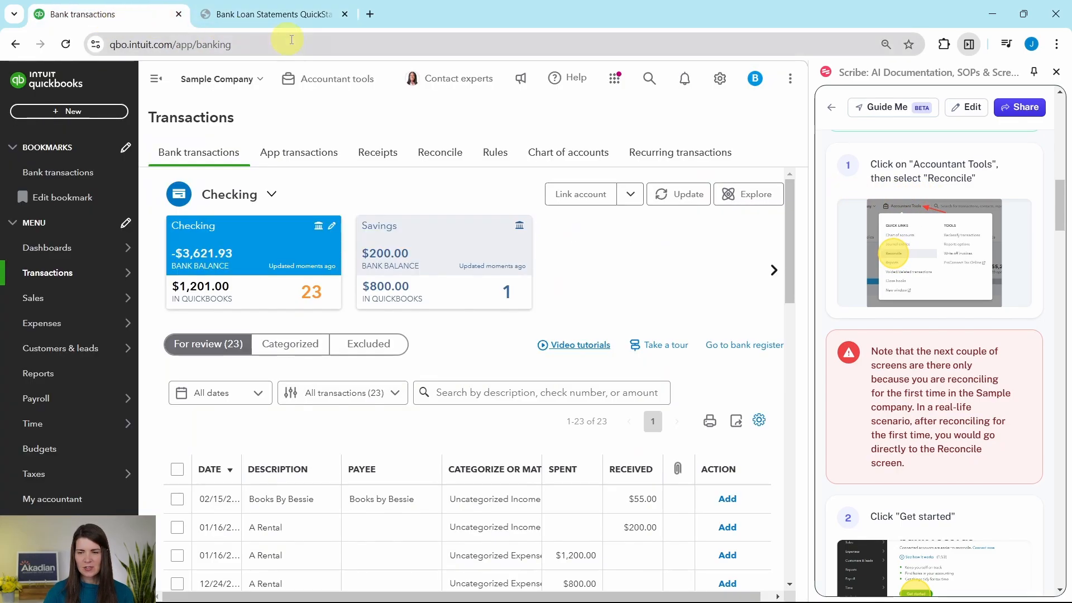
# Step: Go to the Reconcile page through Accountant tools' Quick Links
pyautogui.click(333, 91)
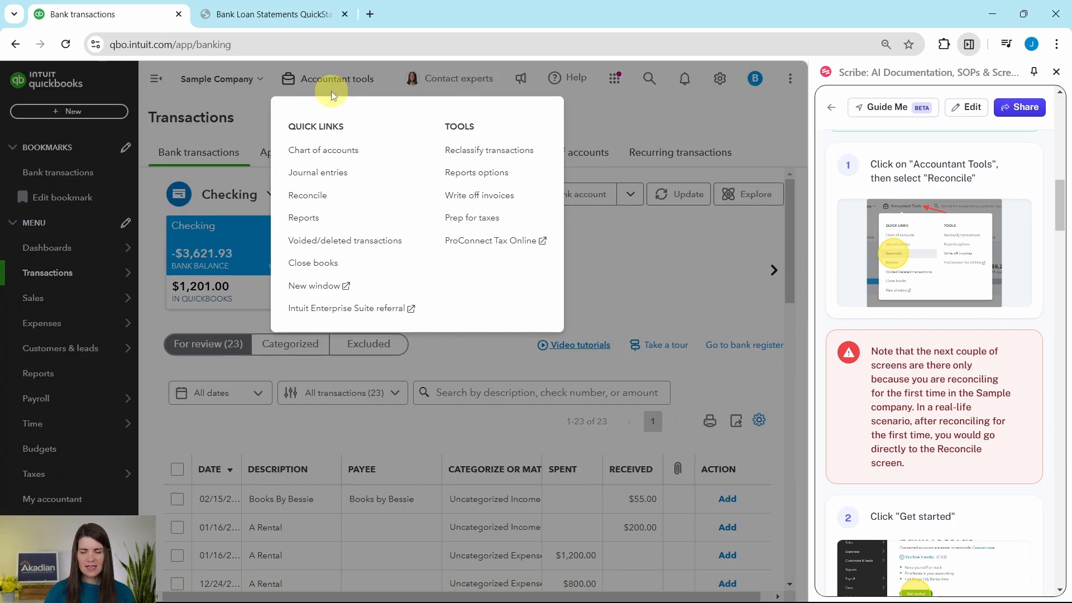
pyautogui.click(308, 196)
pyautogui.scroll(-3, 865, 226)
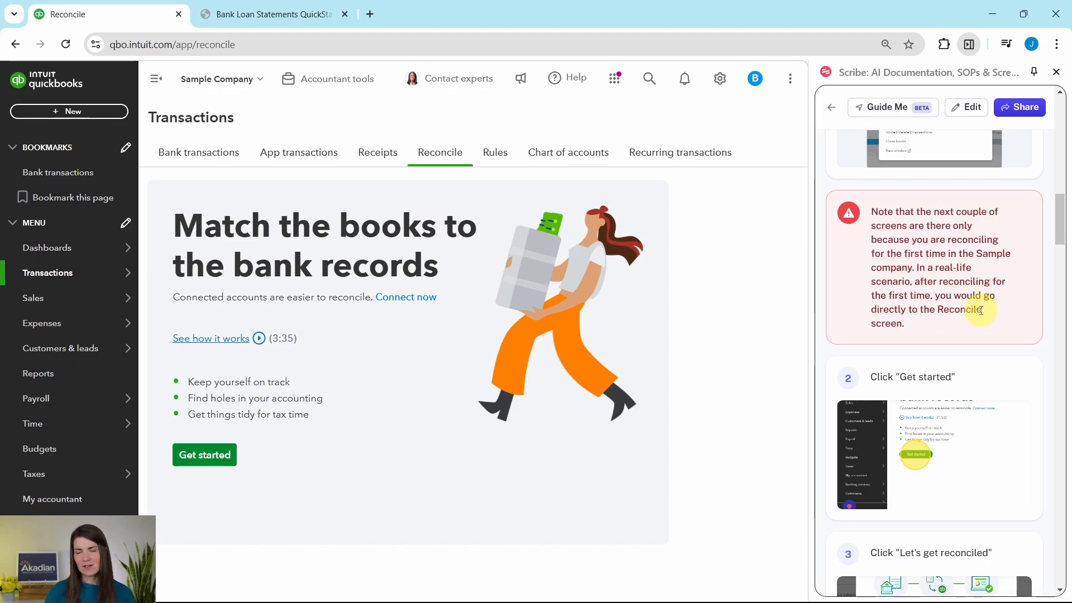
pyautogui.scroll(-4, 956, 313)
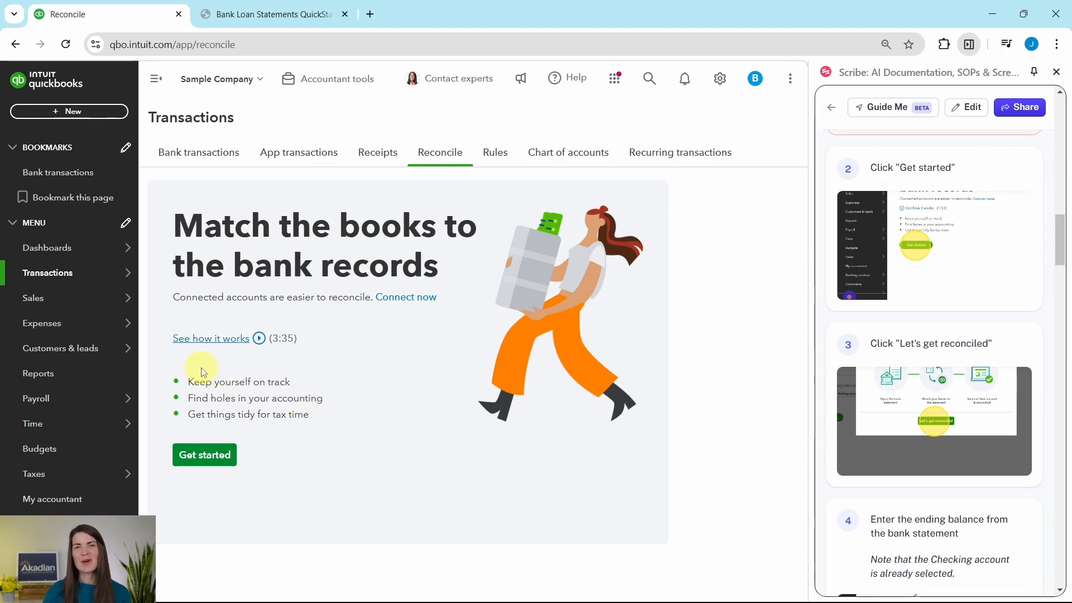
# Step: Start a reconciliation past the intro dialog to the Checking setup form showing a 5,000.00 beginning balance
pyautogui.click(197, 458)
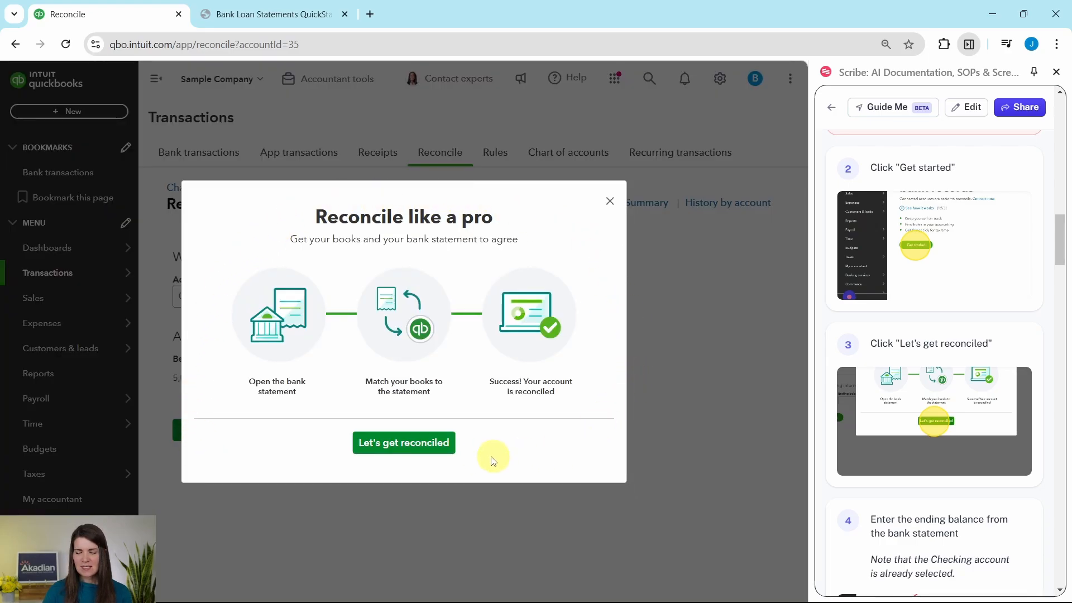
pyautogui.click(406, 446)
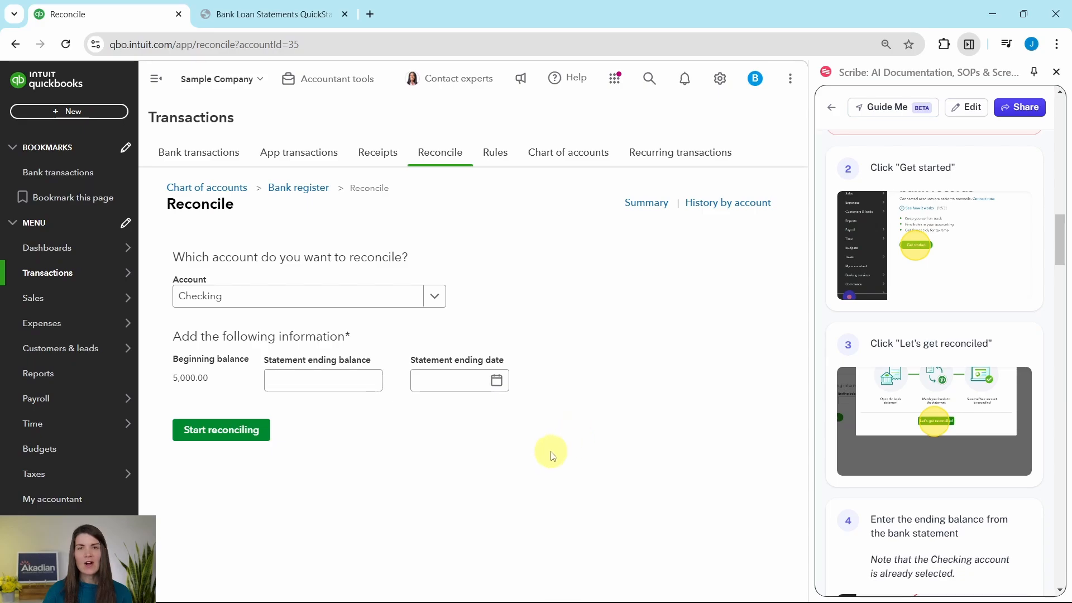
pyautogui.scroll(-6, 934, 424)
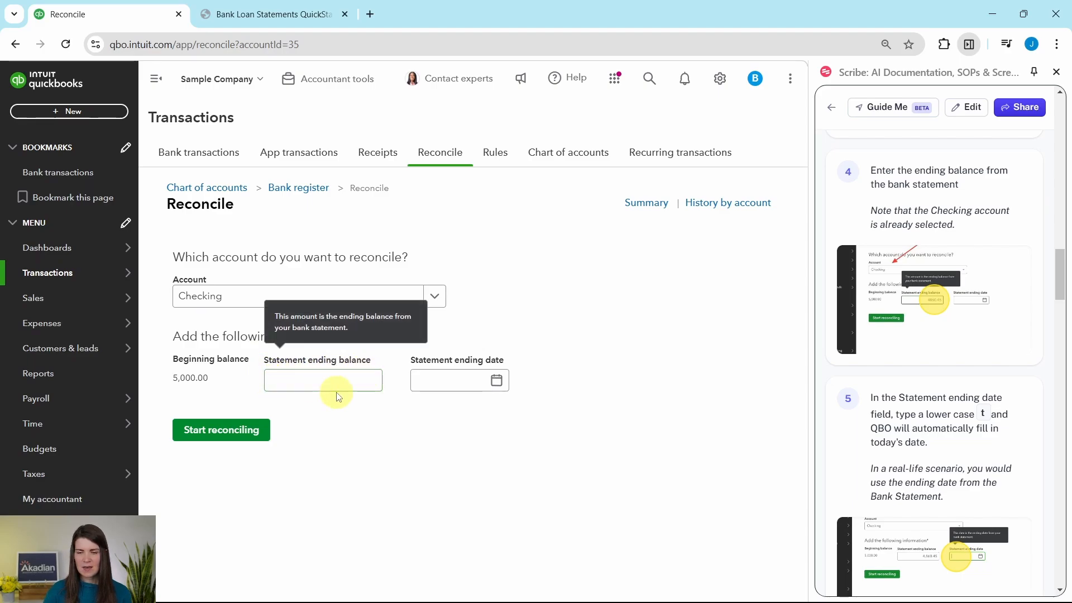
# Step: Enter statement ending balance 4,860.45 and ending date 01/16/2025, verified against the bank statement
pyautogui.click(256, 15)
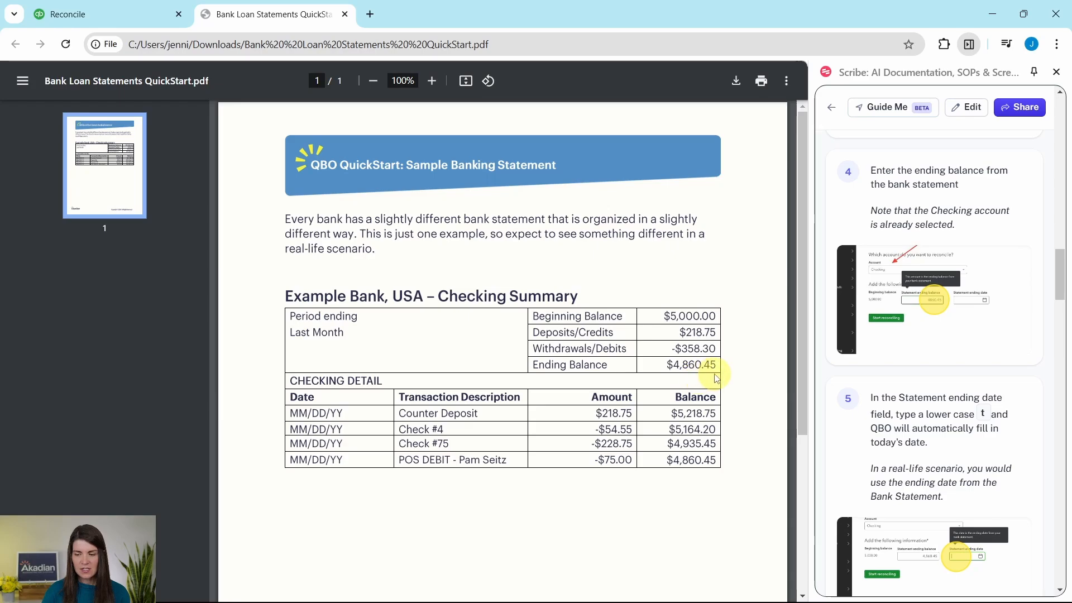
pyautogui.click(128, 13)
pyautogui.click(342, 378)
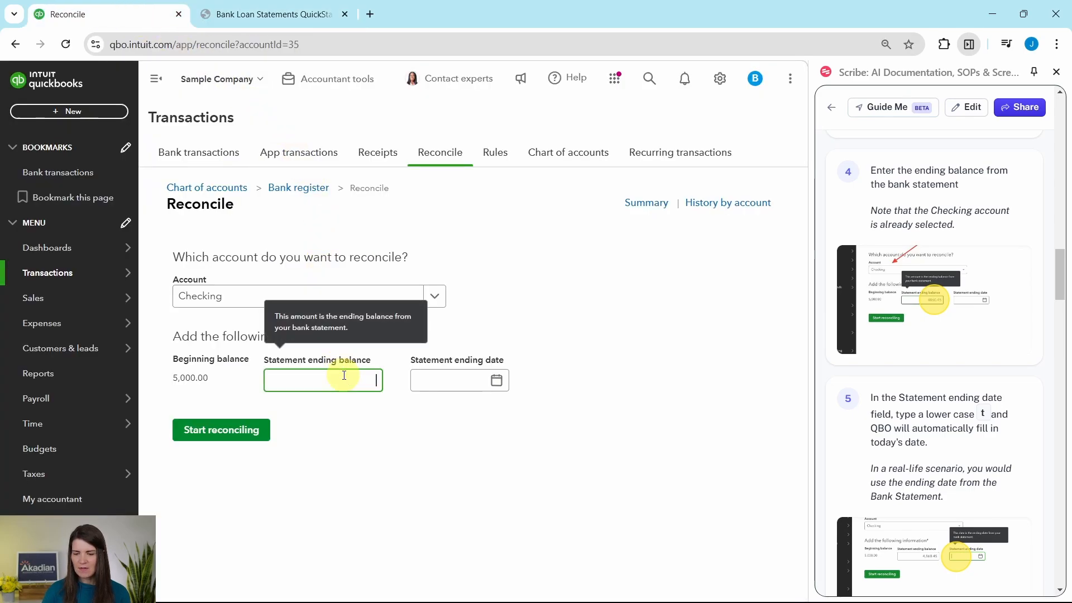
pyautogui.write('4860.45')
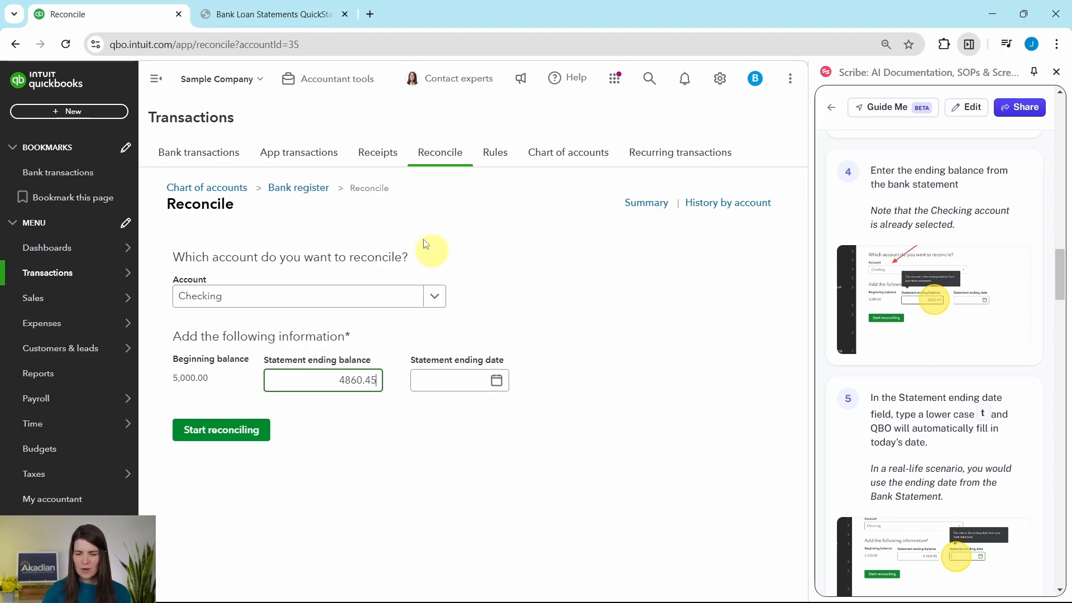
pyautogui.click(271, 15)
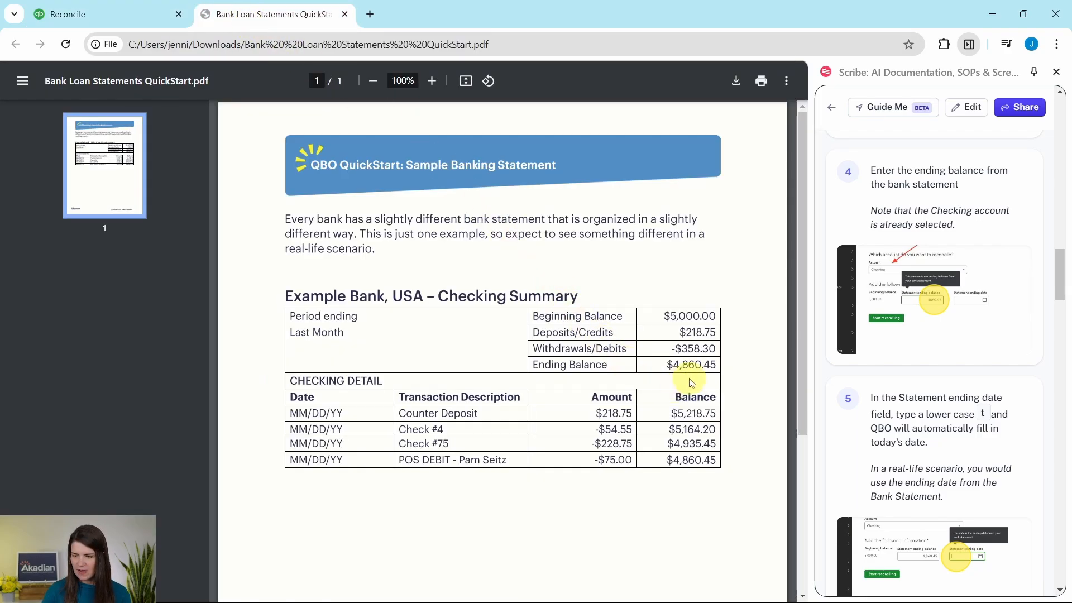
pyautogui.click(145, 16)
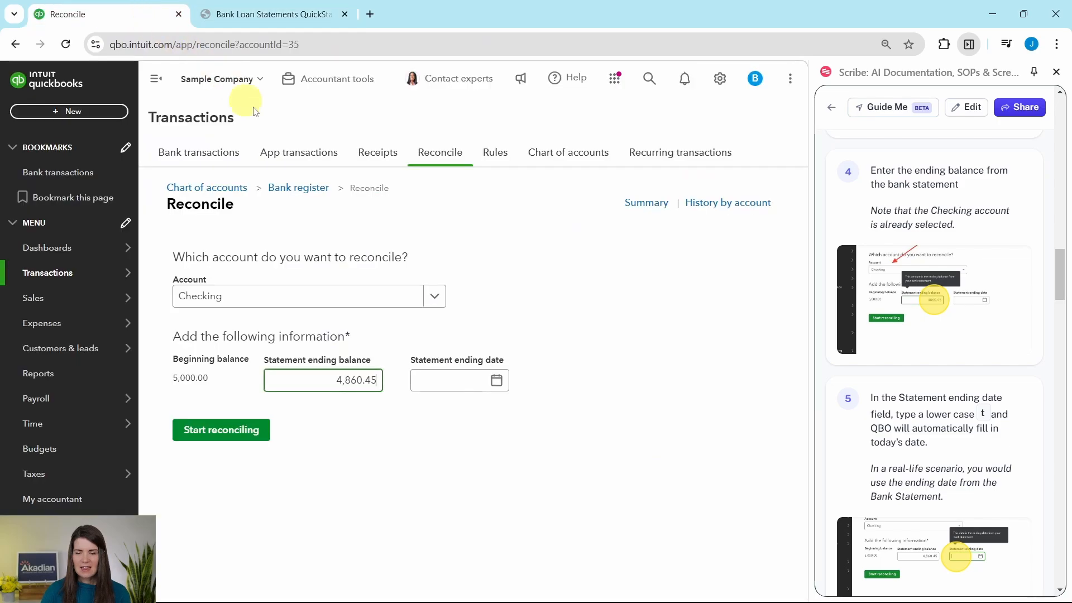
pyautogui.click(461, 381)
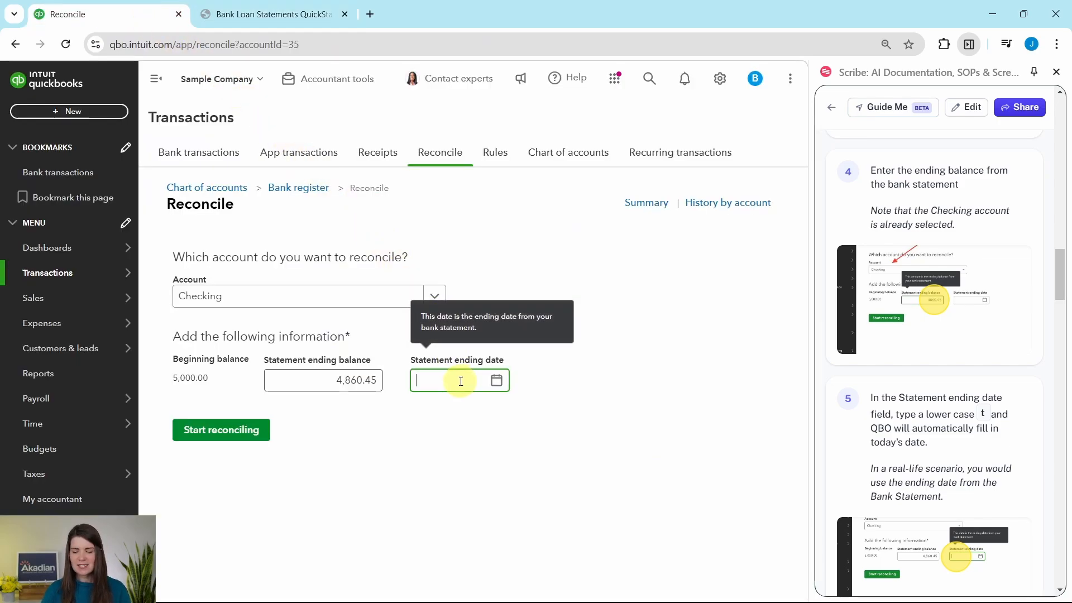
pyautogui.write('t')
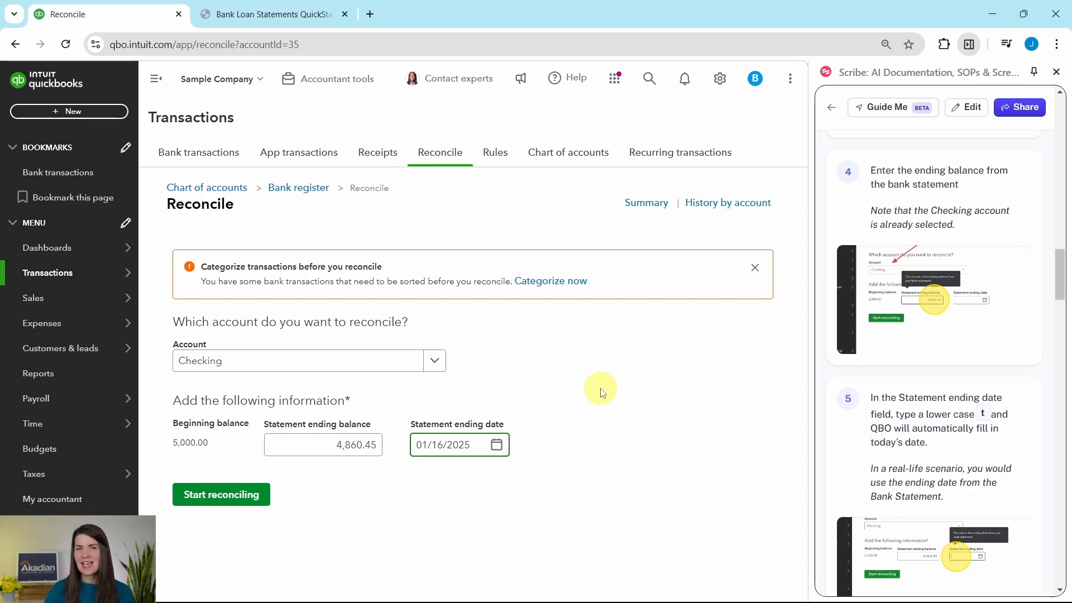
pyautogui.click(275, 14)
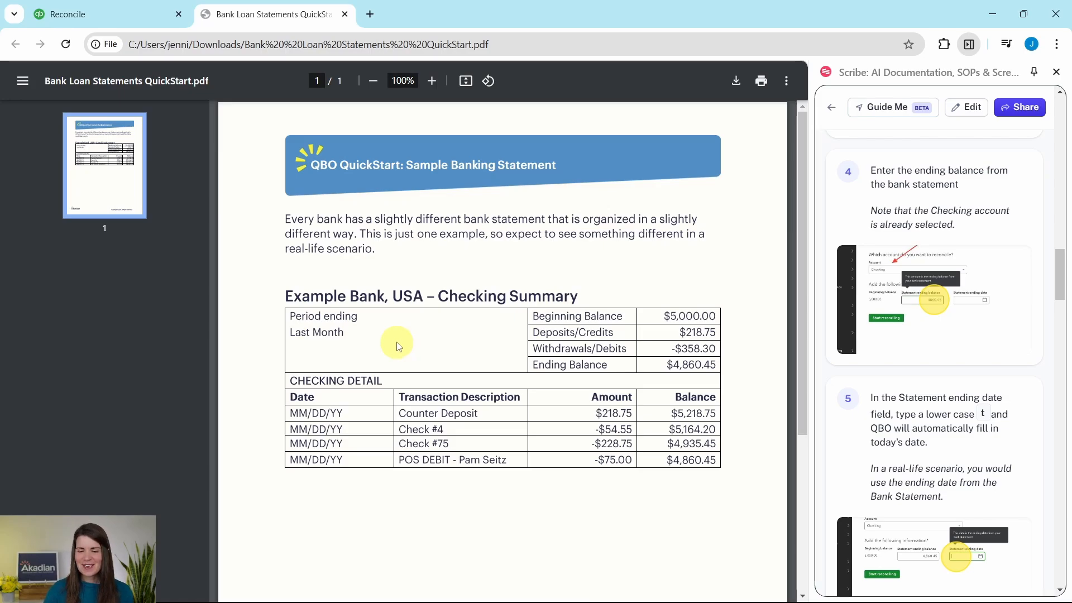
pyautogui.click(103, 15)
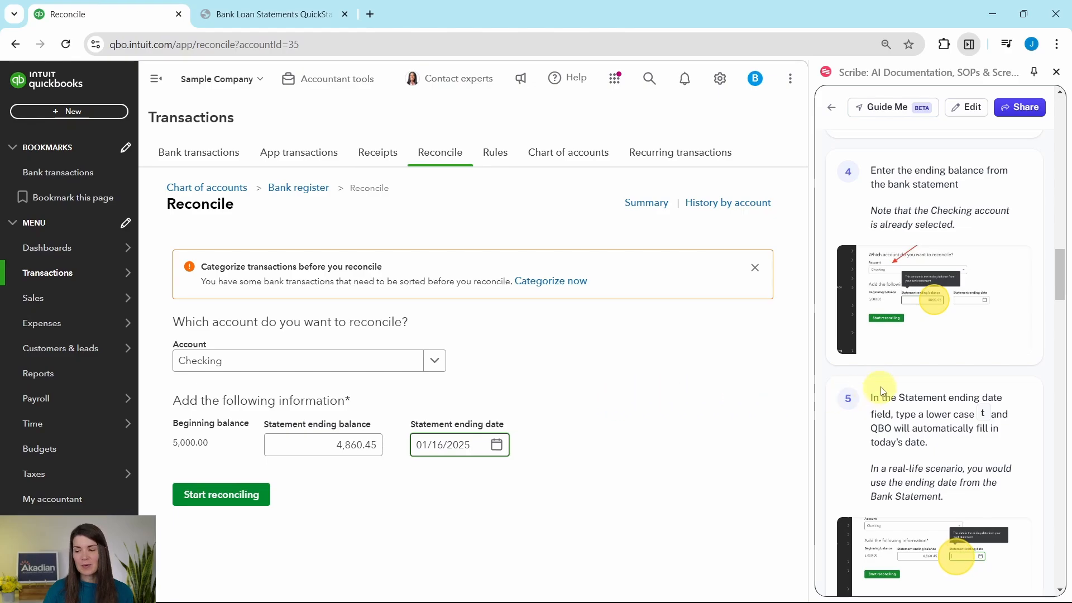
pyautogui.scroll(-5, 889, 378)
pyautogui.scroll(-4, 889, 378)
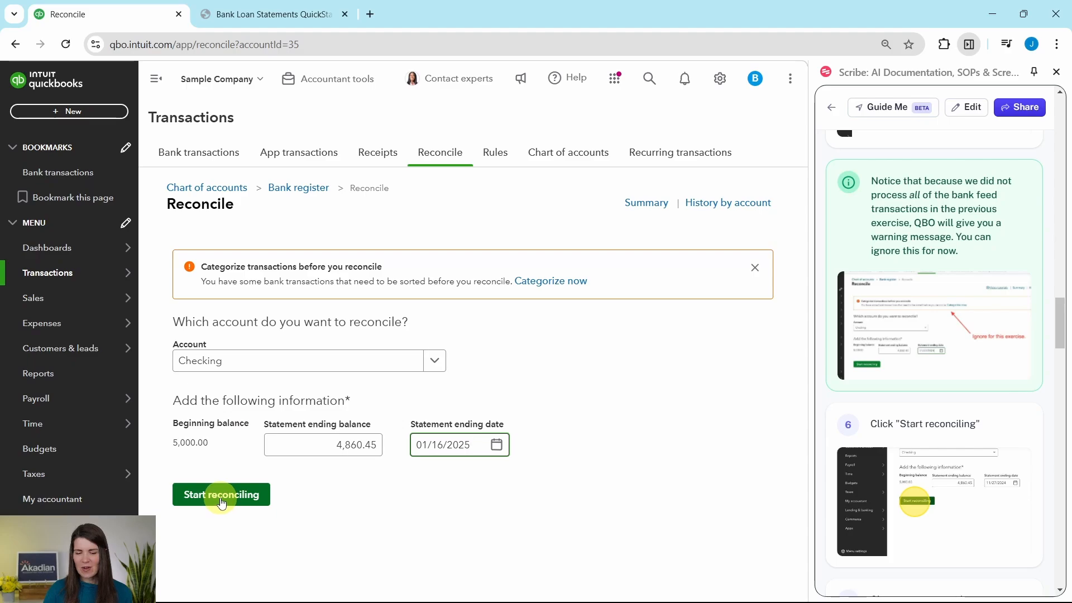
# Step: Start reconciling Checking and close both tip pop-ups, showing a $164.20 difference
pyautogui.click(222, 503)
pyautogui.scroll(-5, 945, 347)
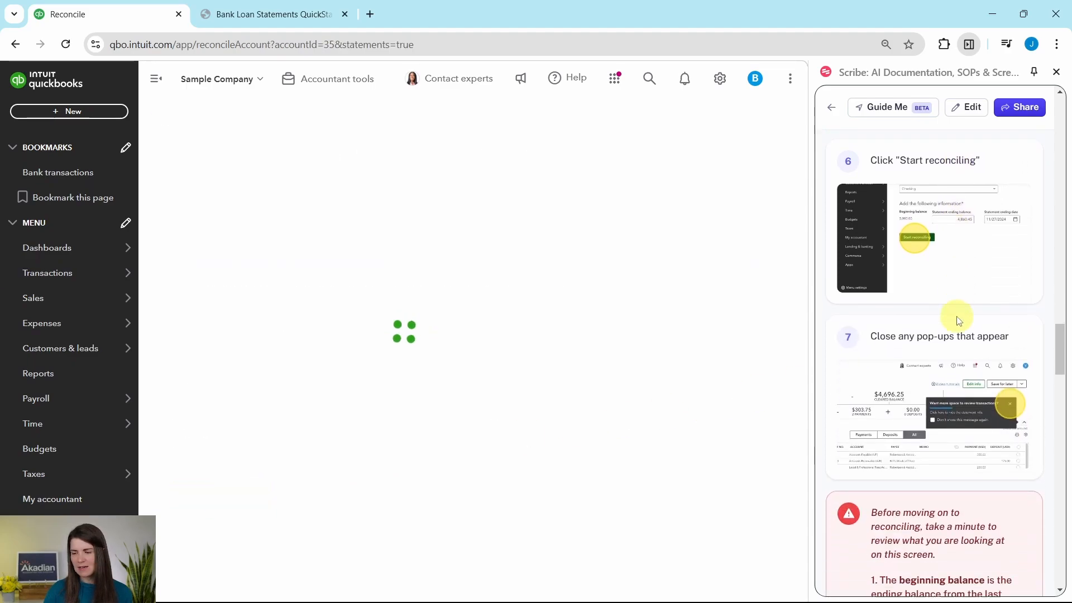
pyautogui.scroll(-3, 959, 319)
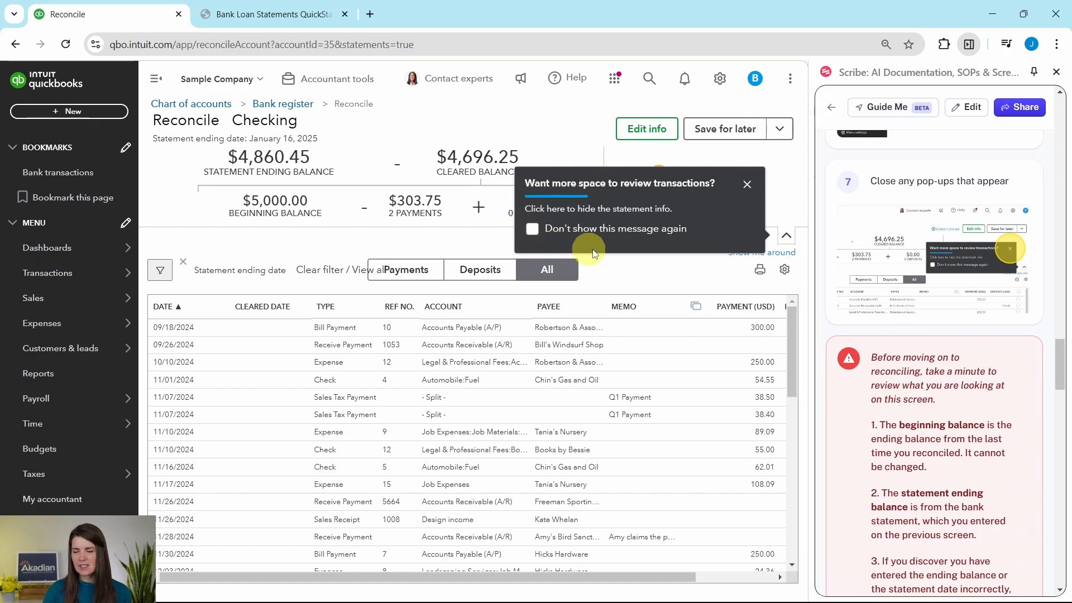
pyautogui.click(748, 188)
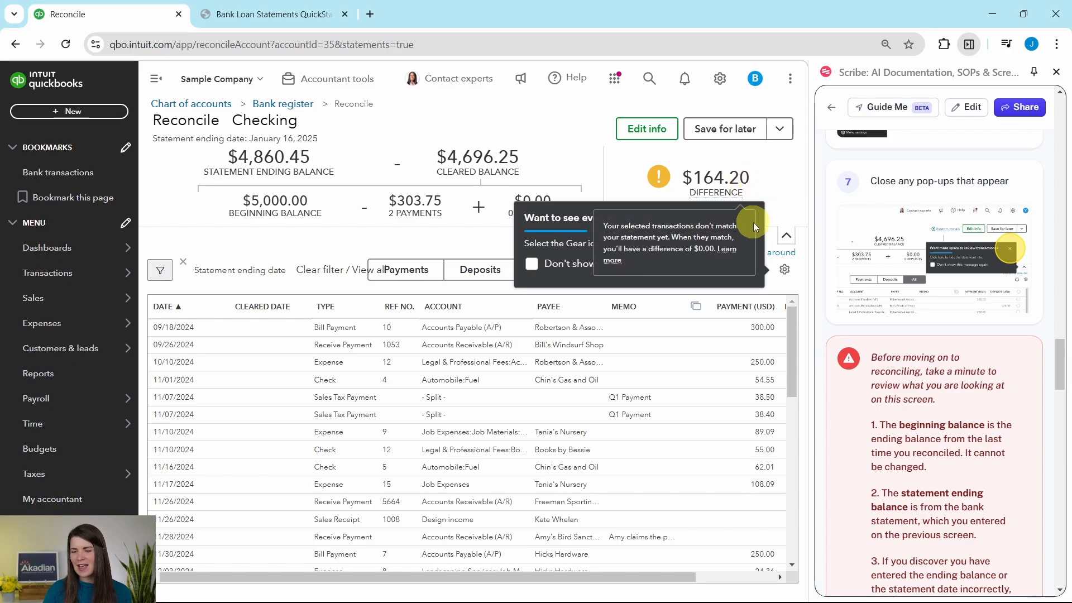
pyautogui.click(747, 221)
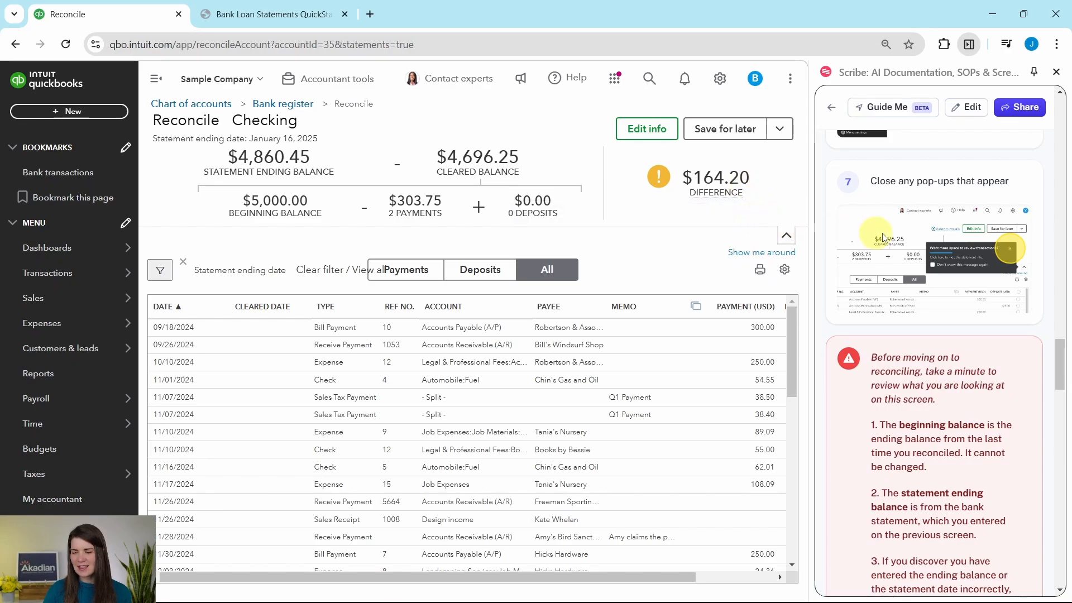
pyautogui.scroll(-3, 912, 238)
pyautogui.scroll(-1, 910, 232)
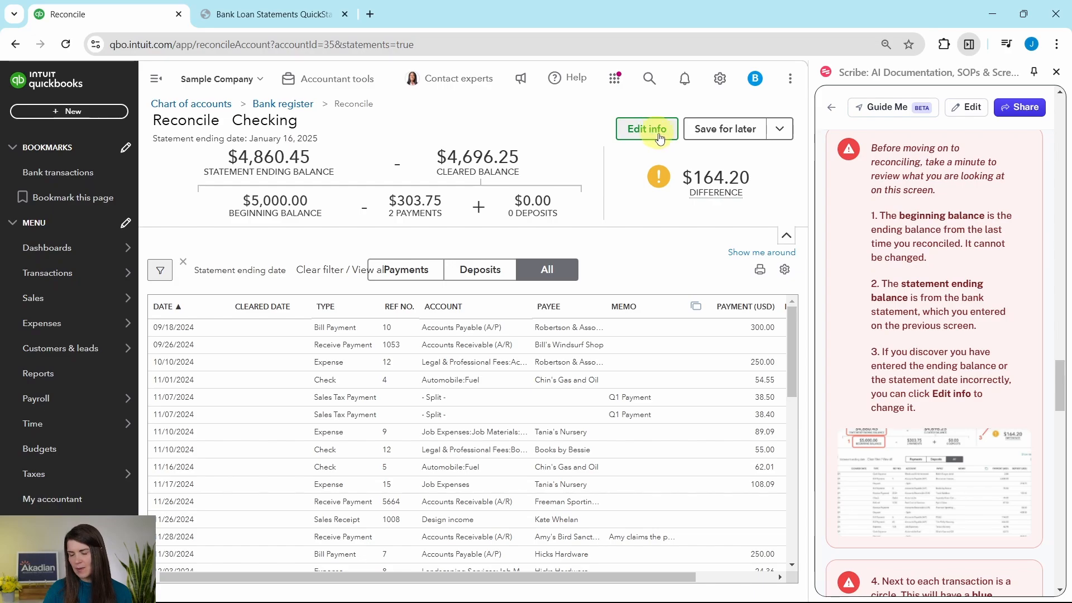
pyautogui.scroll(-4, 921, 285)
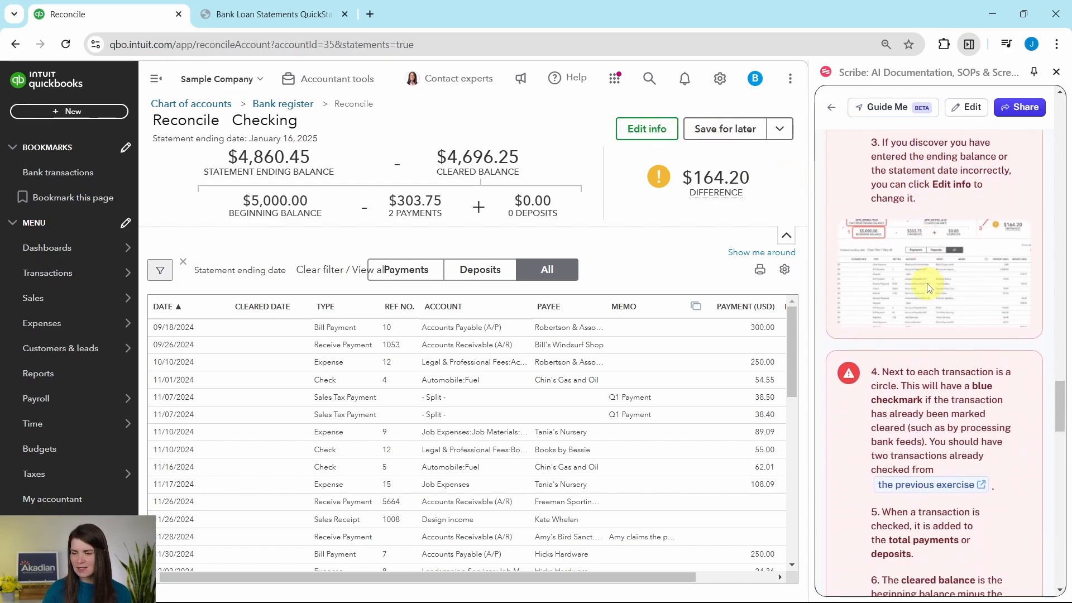
pyautogui.scroll(-4, 930, 288)
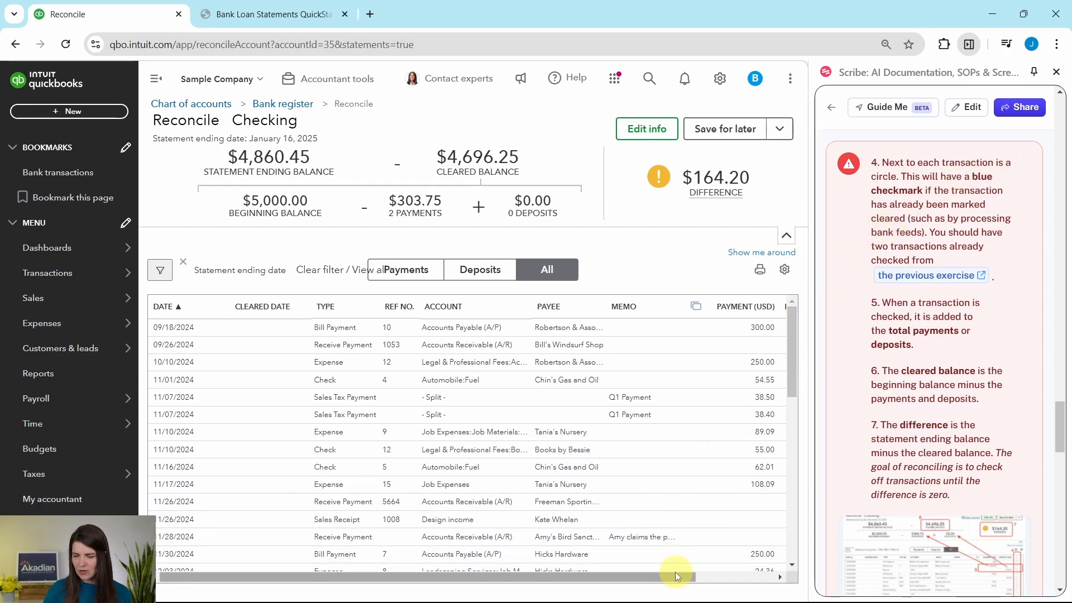
pyautogui.moveTo(675, 576); pyautogui.dragTo(767, 576)
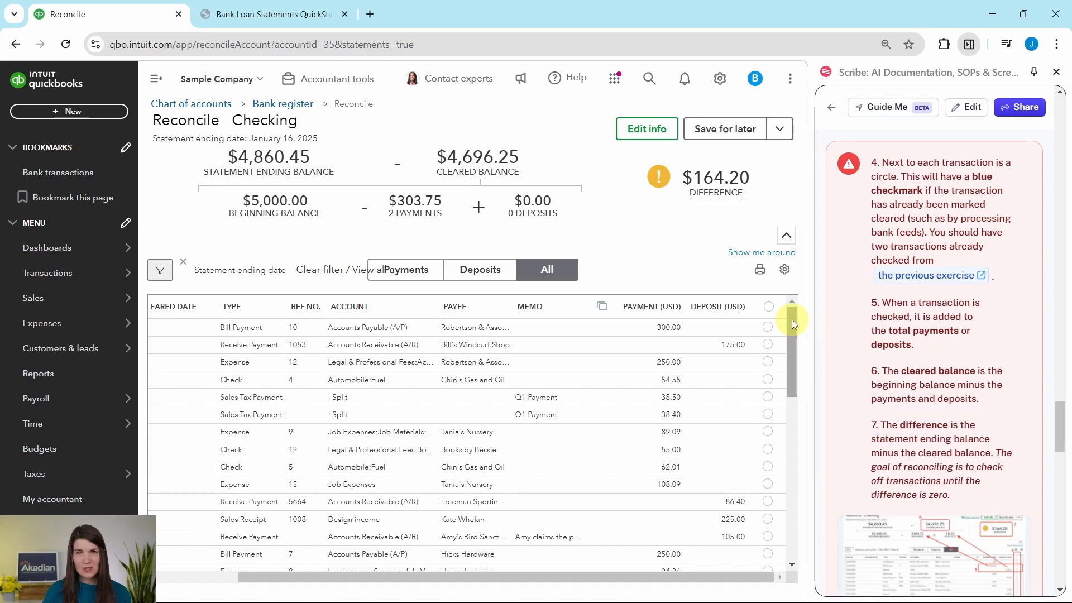
pyautogui.moveTo(792, 319); pyautogui.dragTo(786, 505)
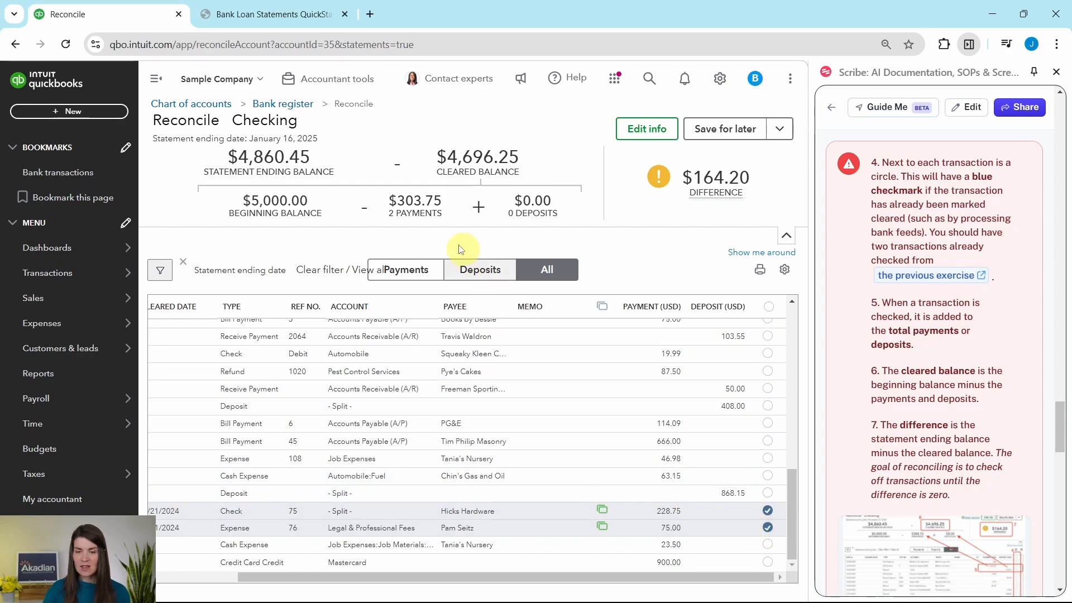
pyautogui.click(241, 17)
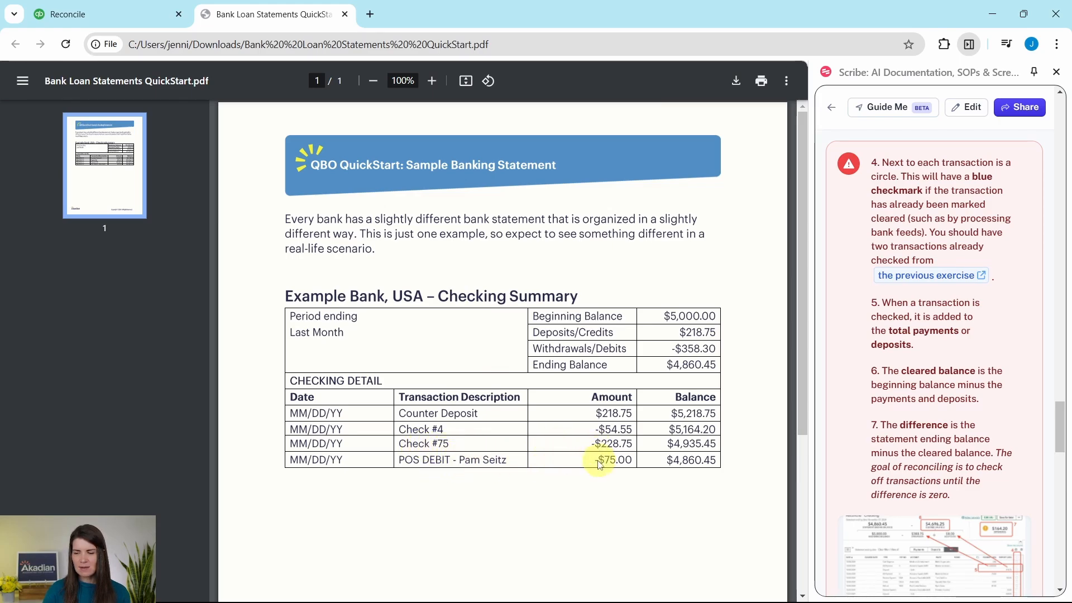
pyautogui.click(134, 12)
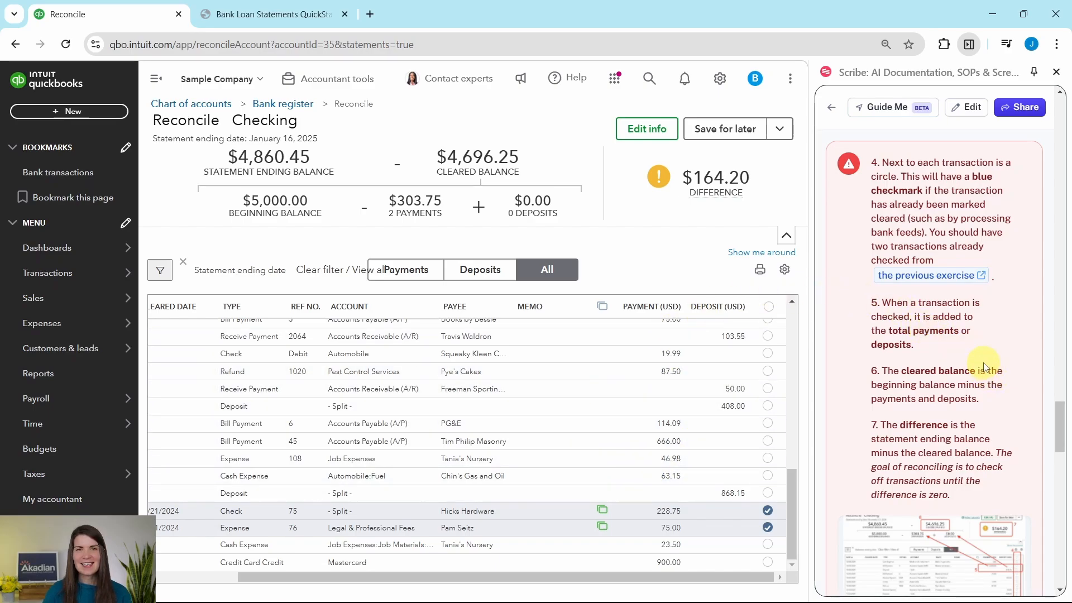
pyautogui.scroll(-10, 986, 363)
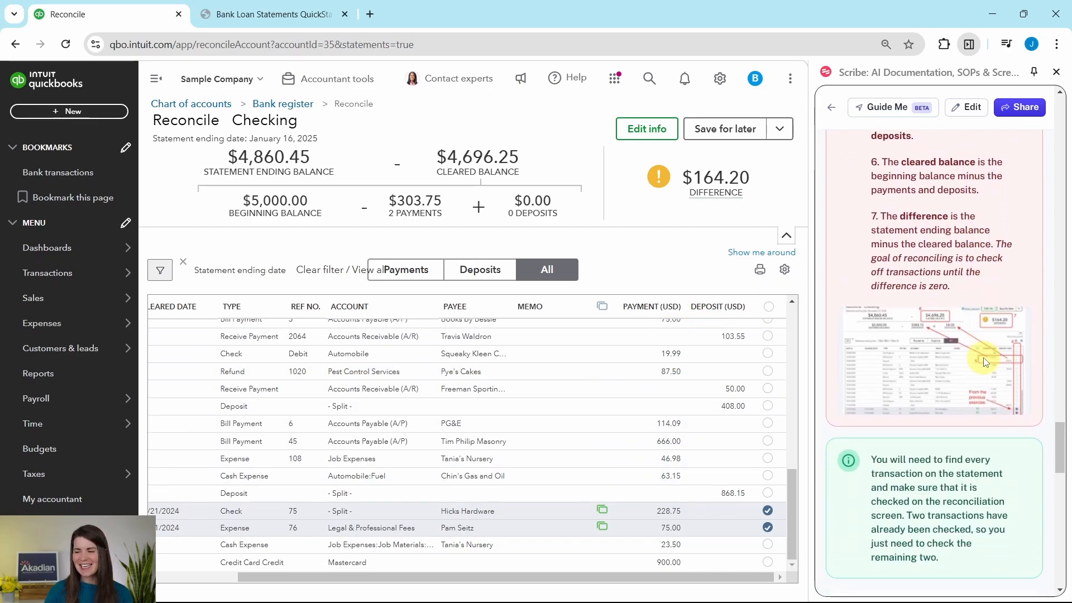
pyautogui.scroll(-1, 949, 358)
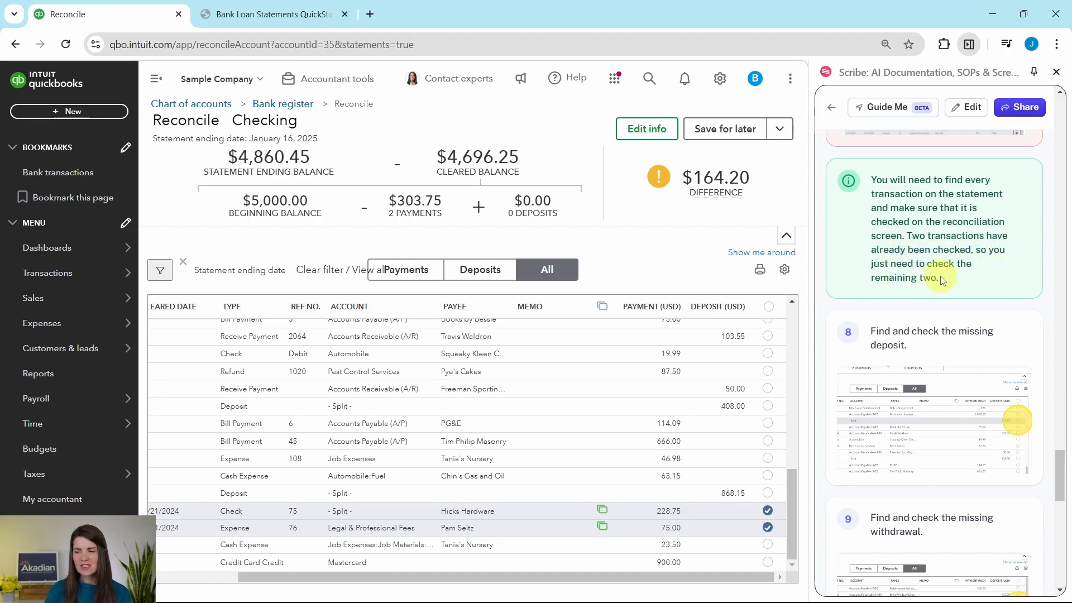
pyautogui.scroll(-3, 949, 243)
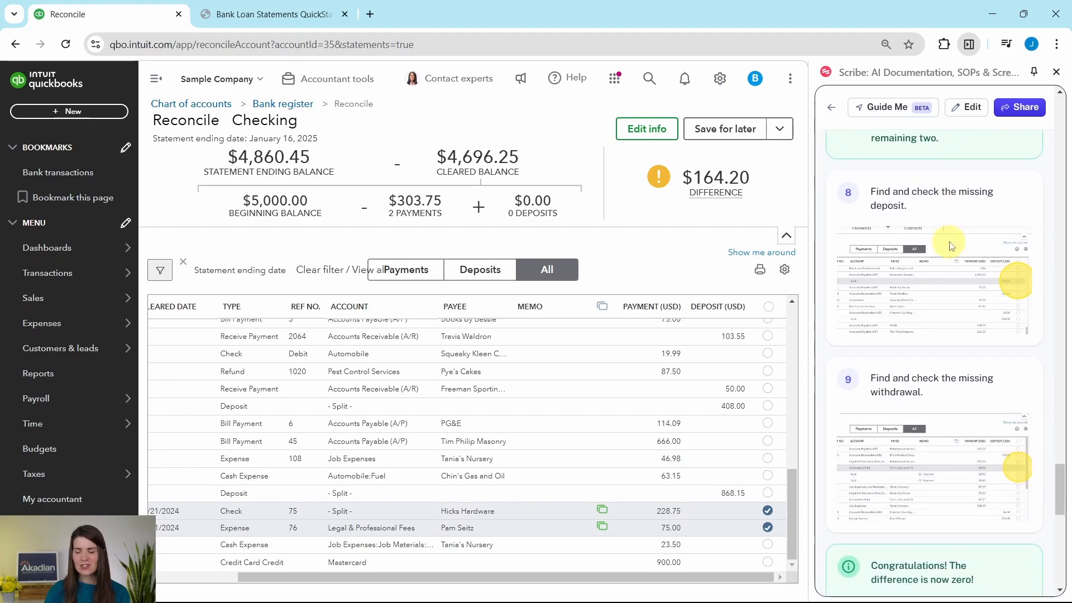
pyautogui.scroll(1, 951, 240)
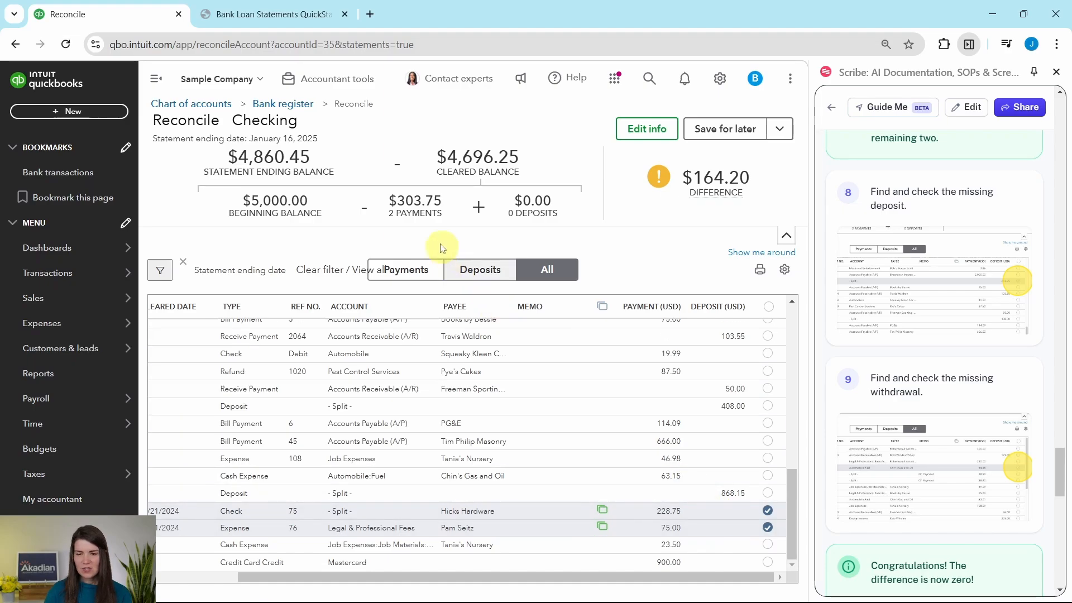
# Step: Find the missing $218.75 deposit on the statement and mark it cleared, leaving -$54.55
pyautogui.click(270, 19)
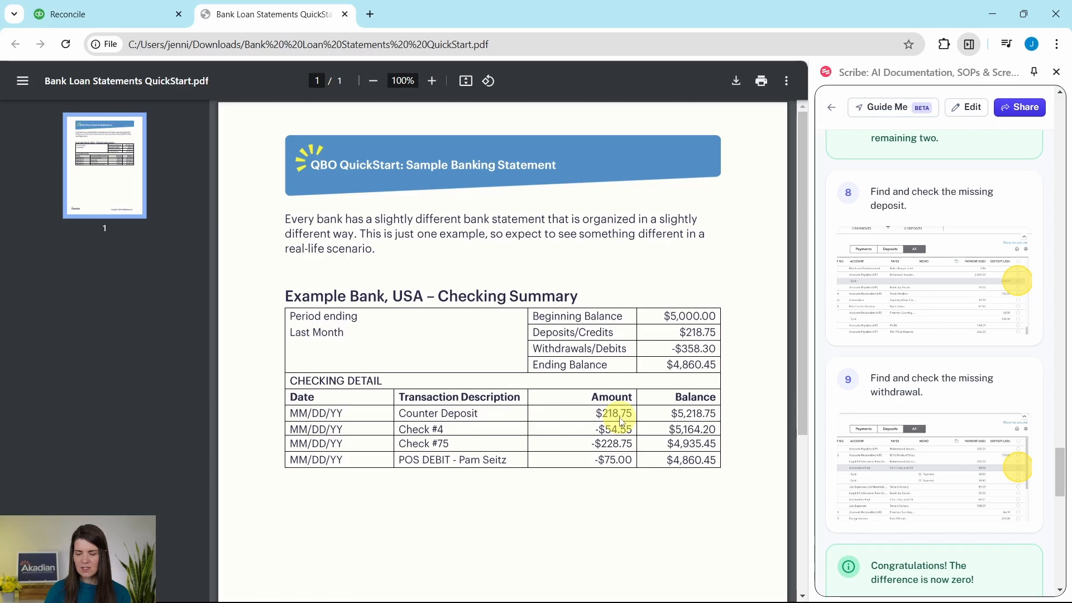
pyautogui.click(112, 14)
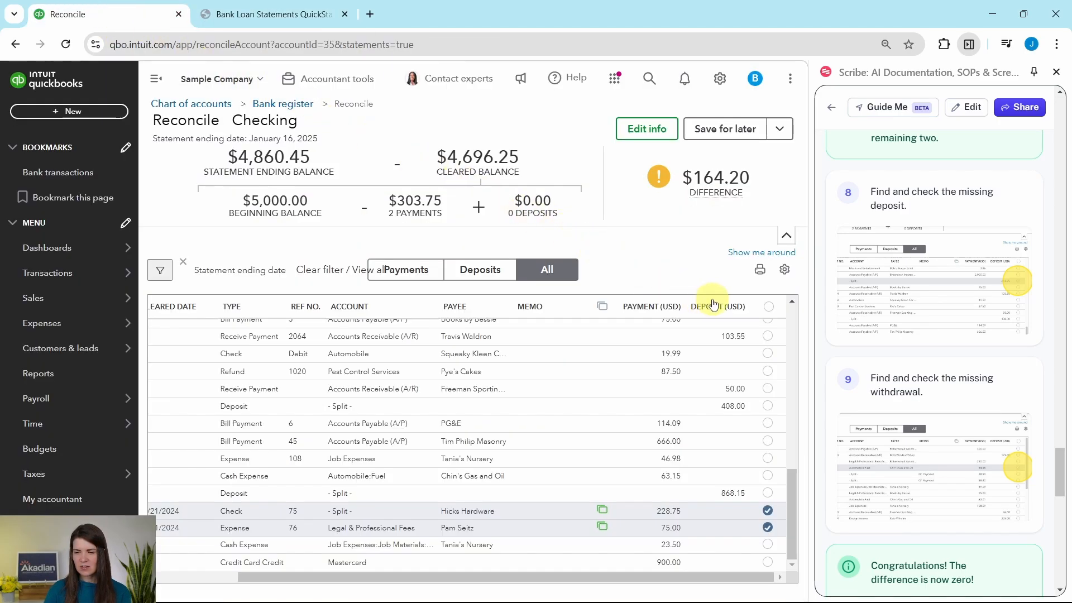
pyautogui.scroll(10, 722, 393)
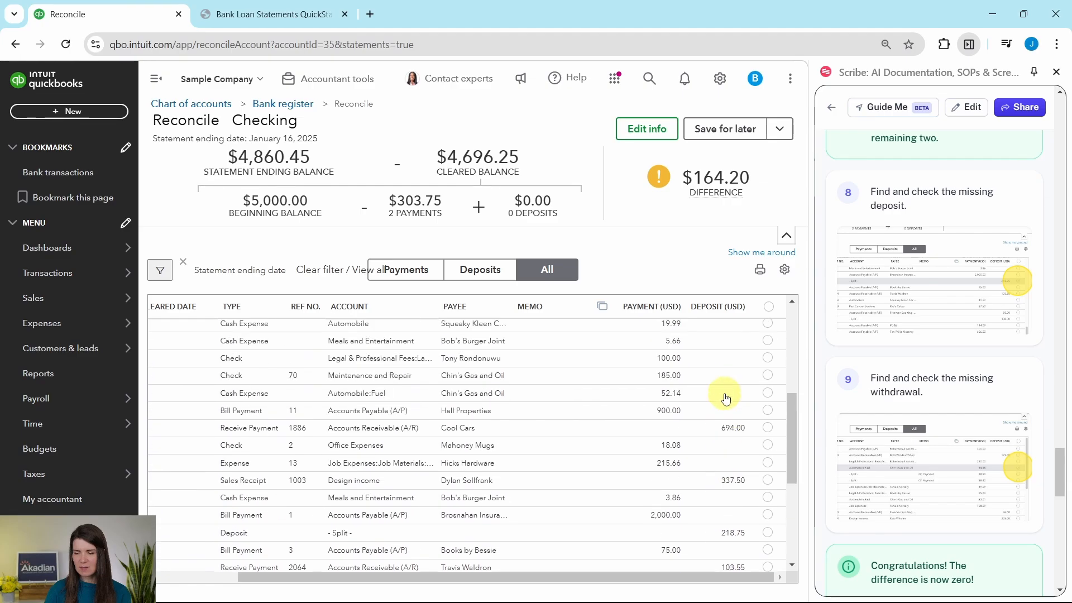
pyautogui.scroll(2, 726, 380)
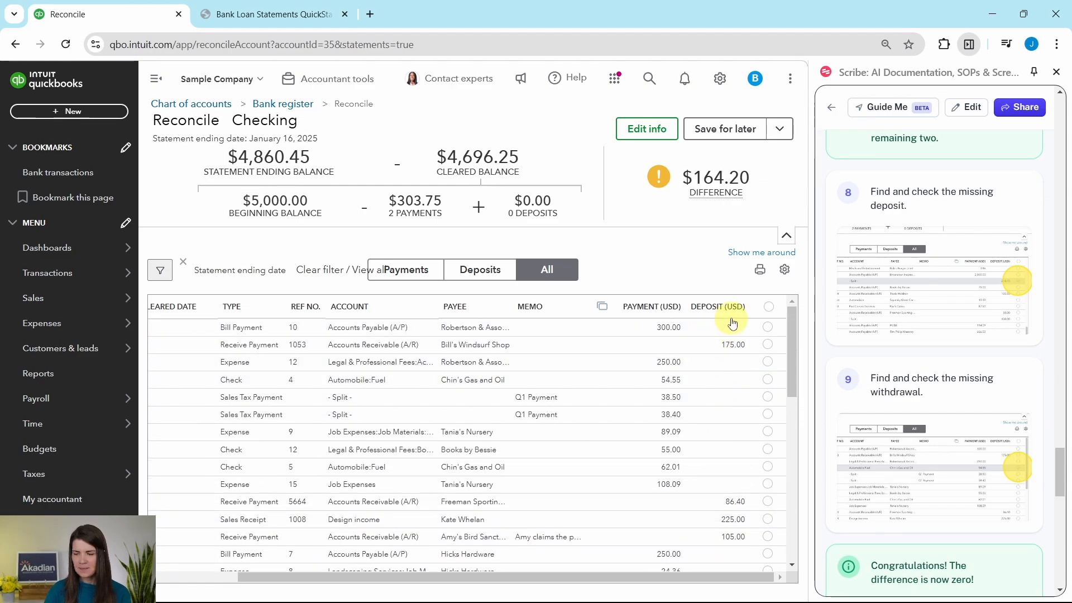
pyautogui.scroll(-3, 733, 364)
pyautogui.scroll(-8, 733, 363)
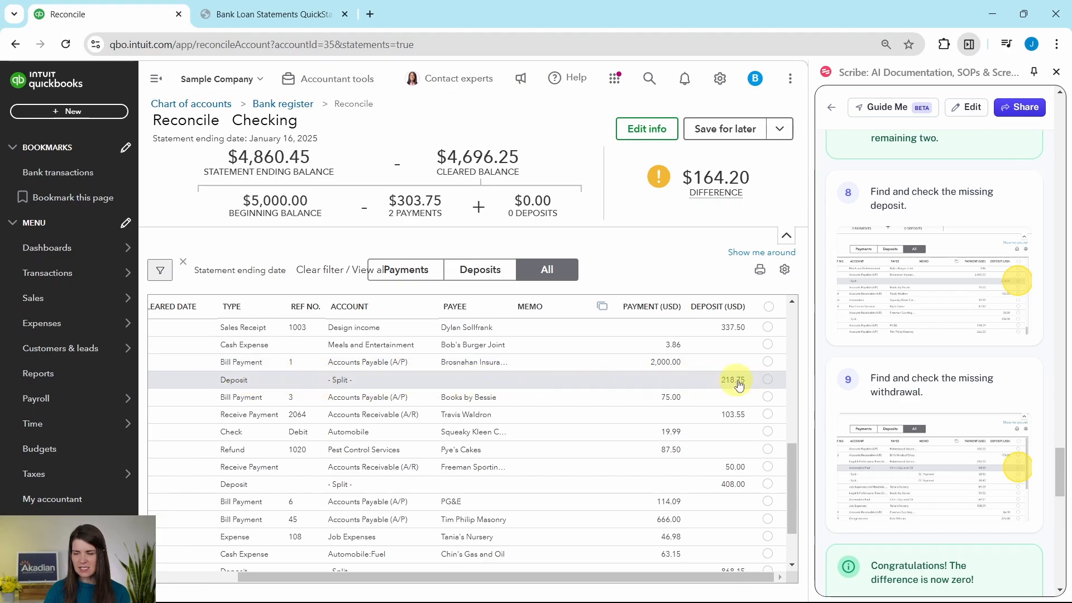
pyautogui.click(770, 383)
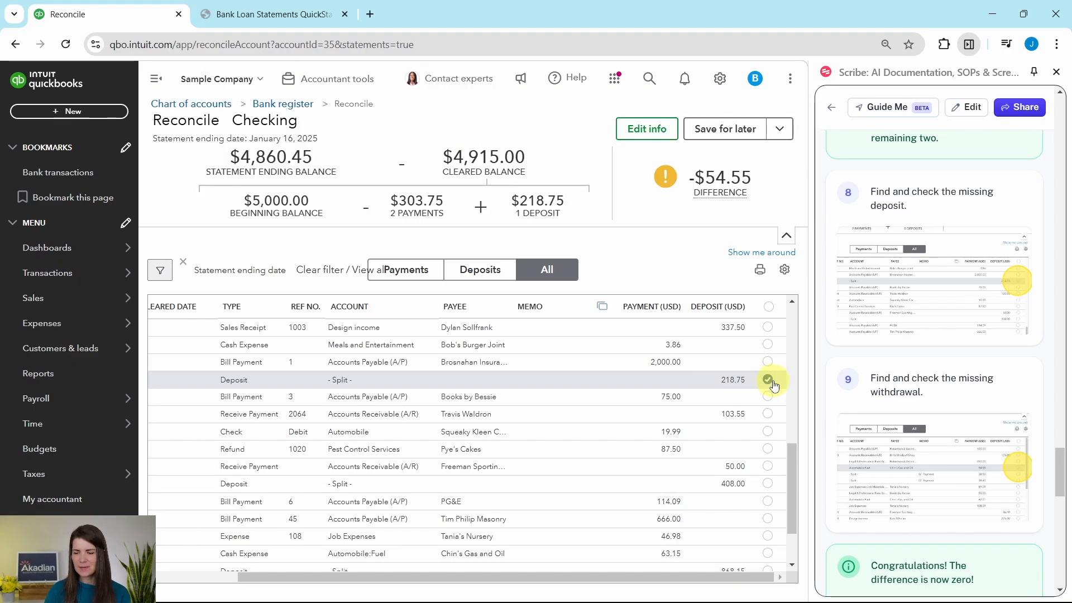
pyautogui.click(267, 17)
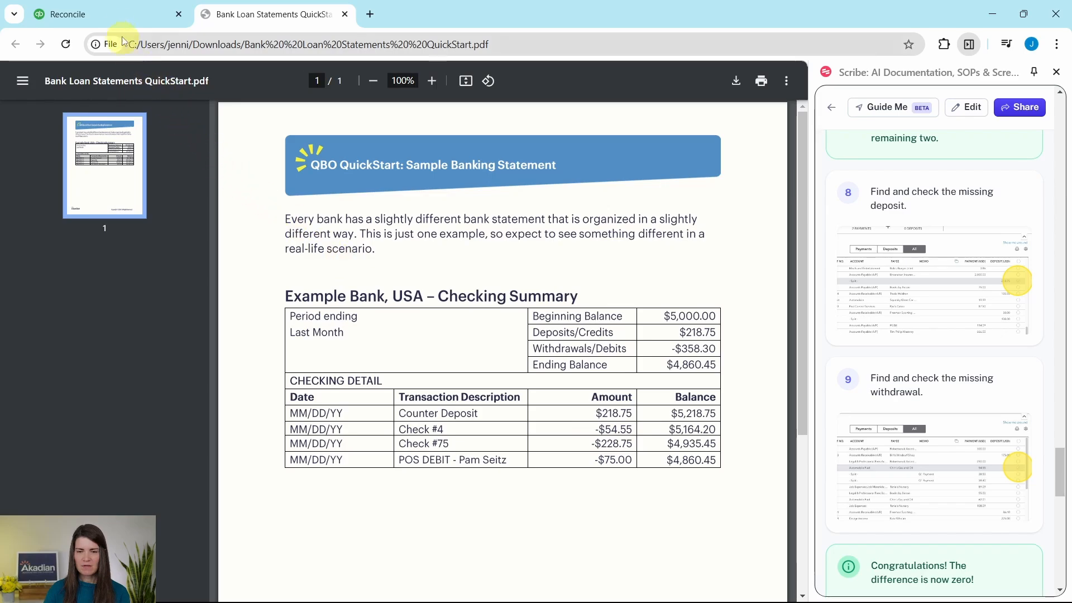
# Step: Mark the Check 4 payment of $54.55 to Chin's Gas and Oil as cleared
pyautogui.click(113, 17)
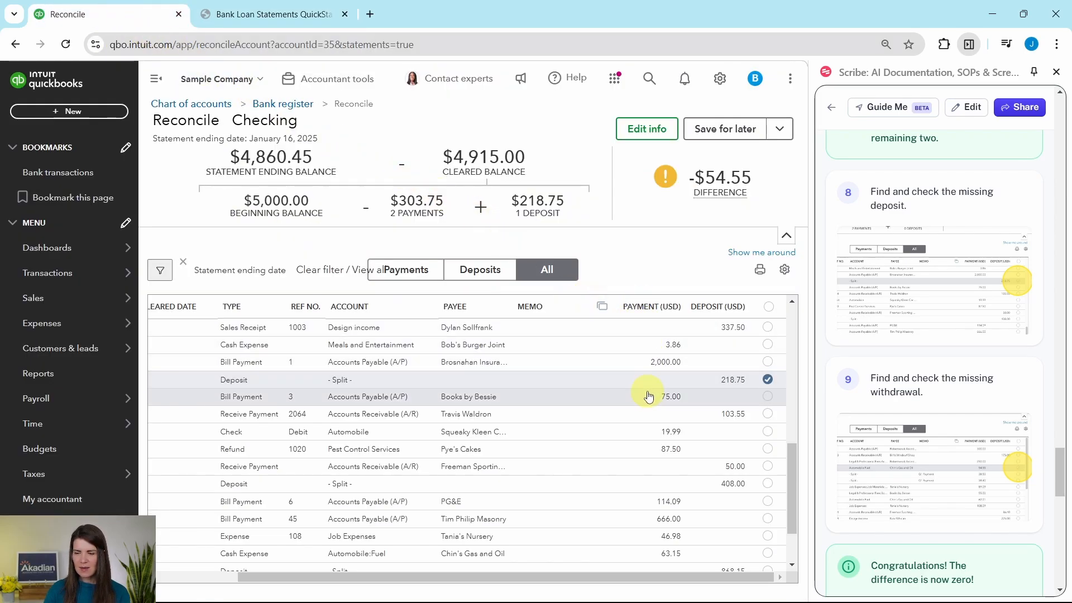
pyautogui.scroll(4, 647, 393)
pyautogui.scroll(4, 656, 396)
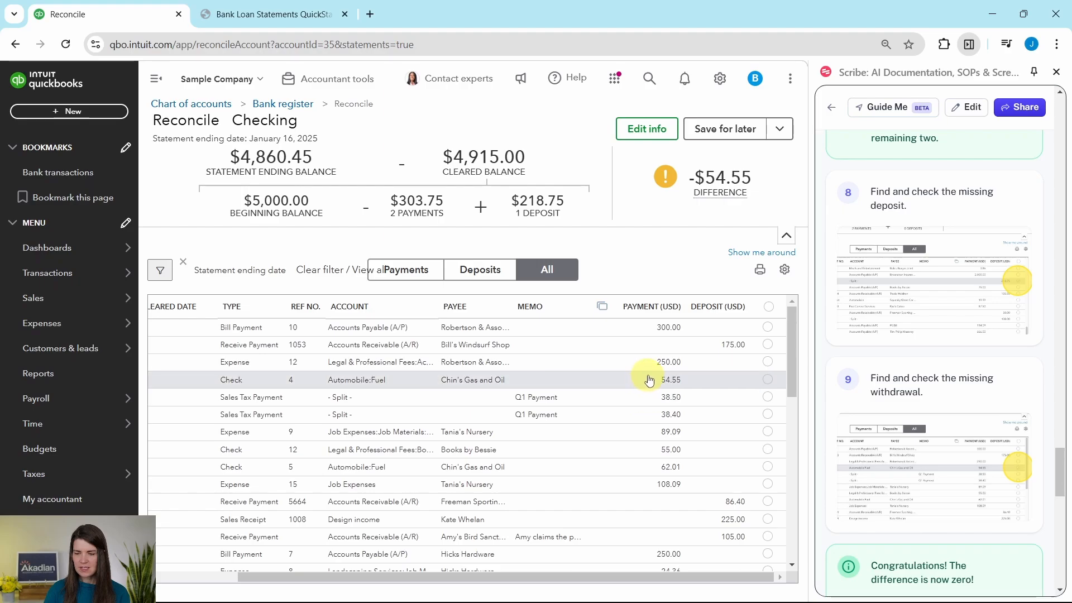
pyautogui.scroll(-3, 668, 395)
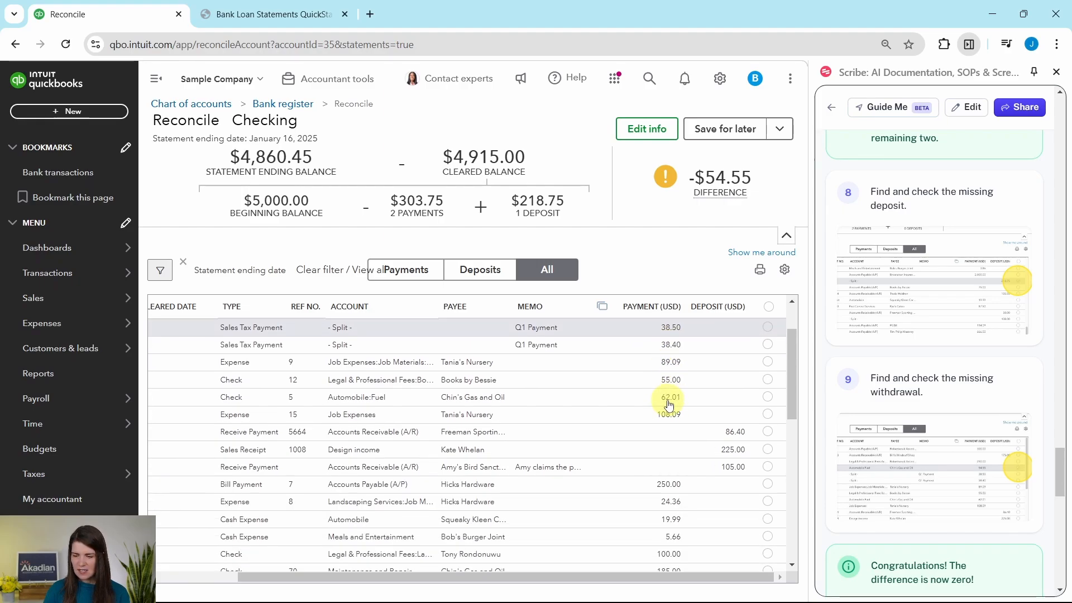
pyautogui.scroll(3, 672, 406)
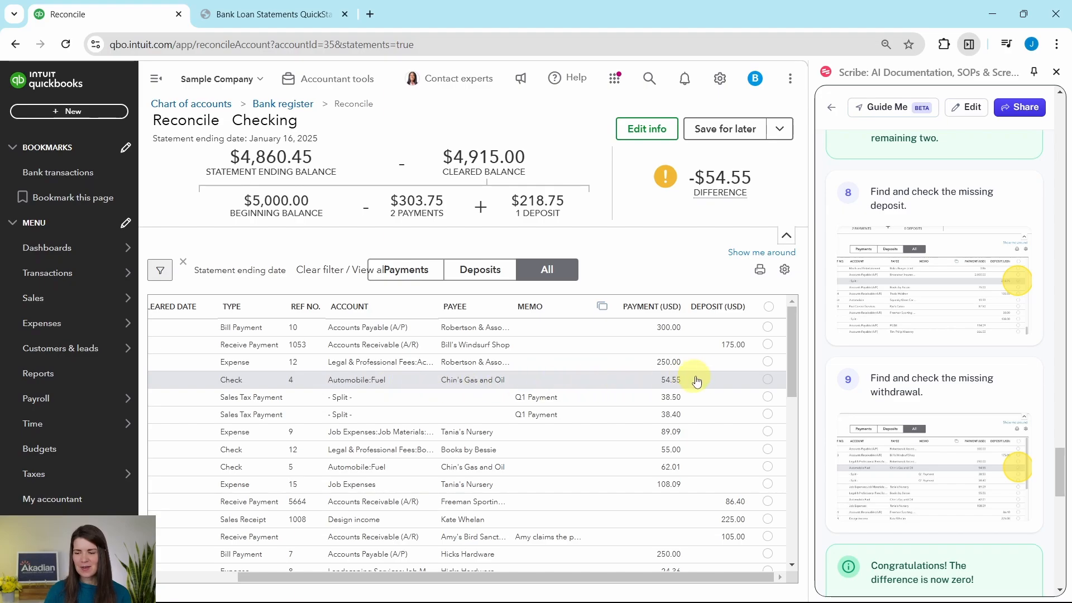
pyautogui.click(769, 381)
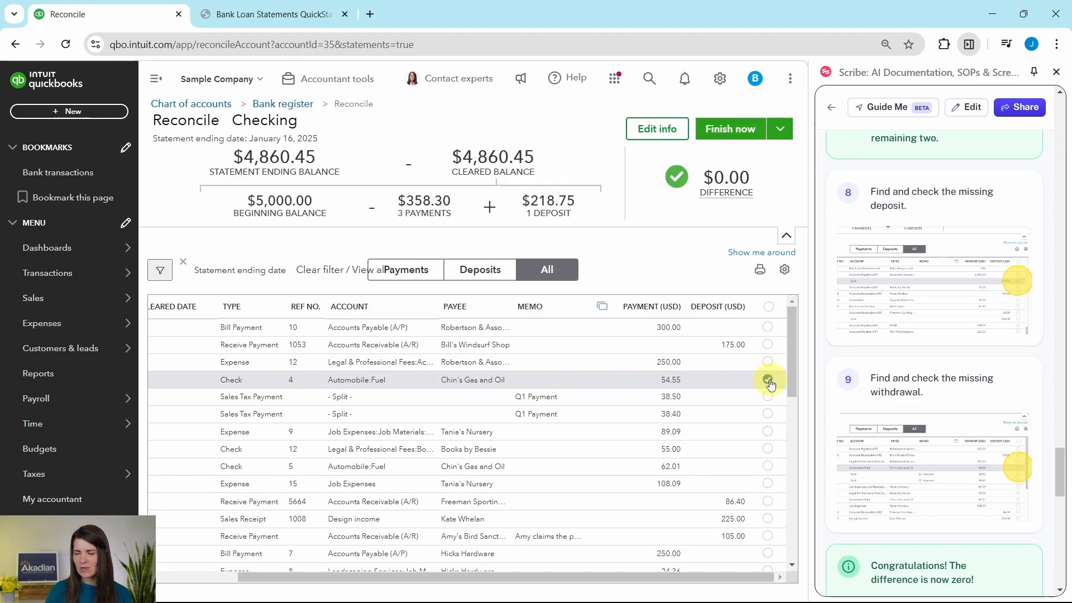
pyautogui.scroll(-2, 882, 374)
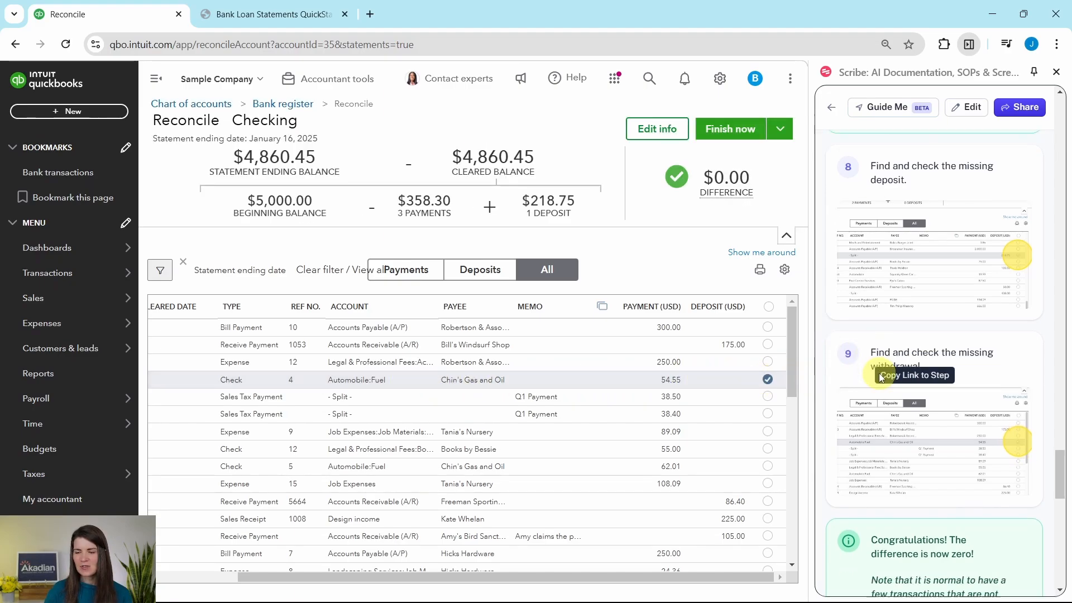
pyautogui.scroll(-3, 887, 376)
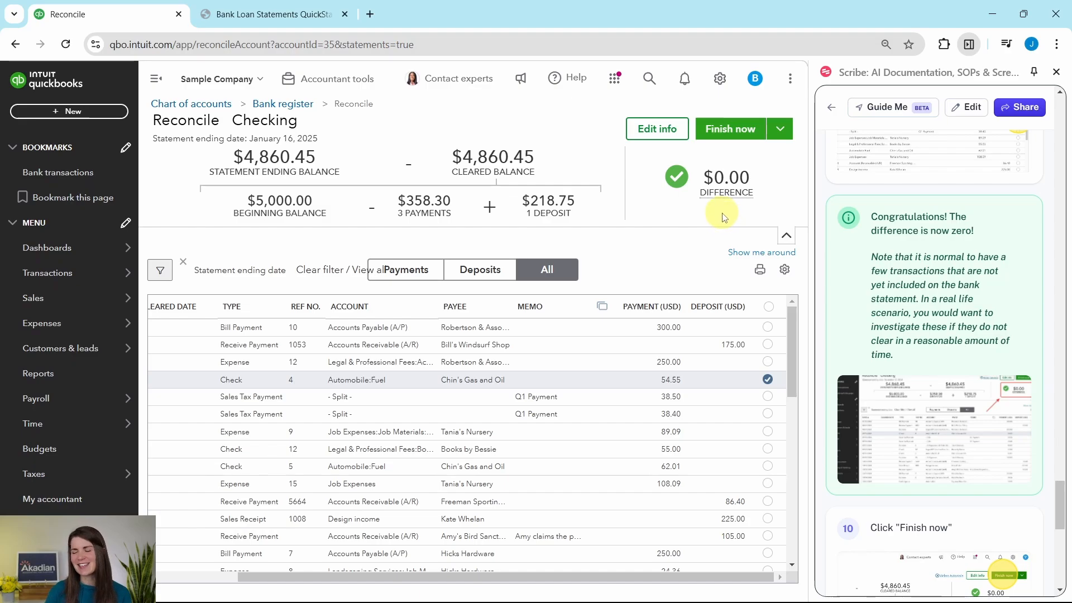
pyautogui.scroll(-1, 909, 228)
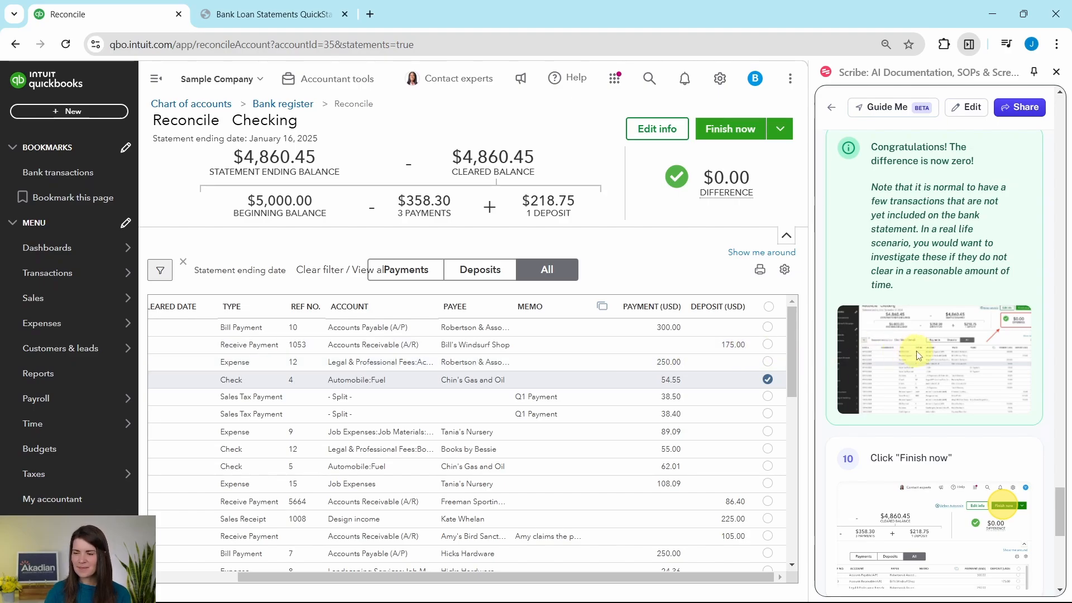
pyautogui.scroll(-5, 916, 351)
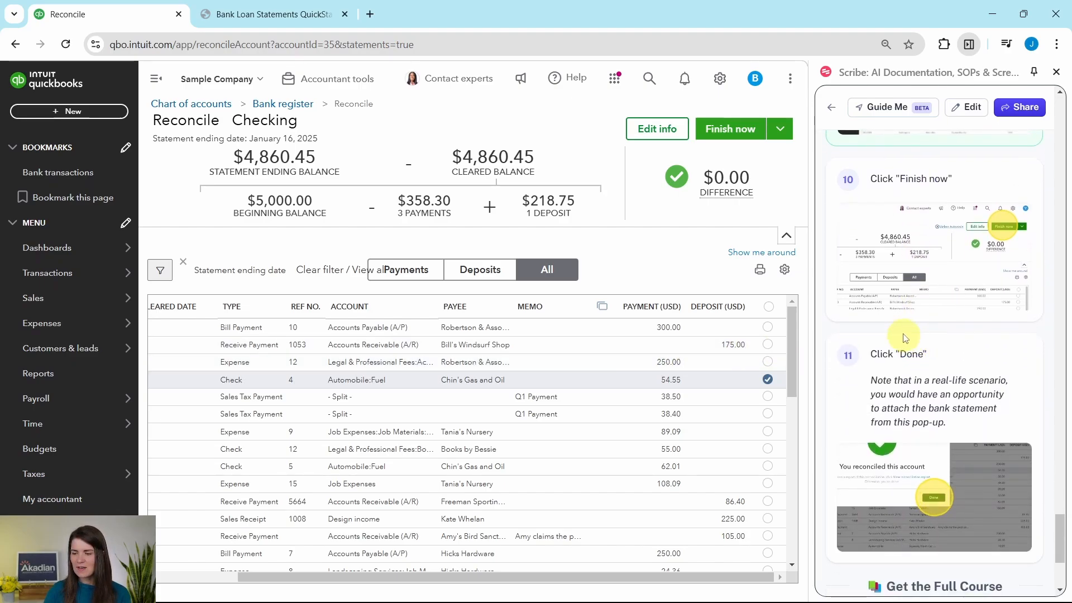
# Step: Finish the zero-difference Checking reconciliation and close the success message
pyautogui.click(731, 132)
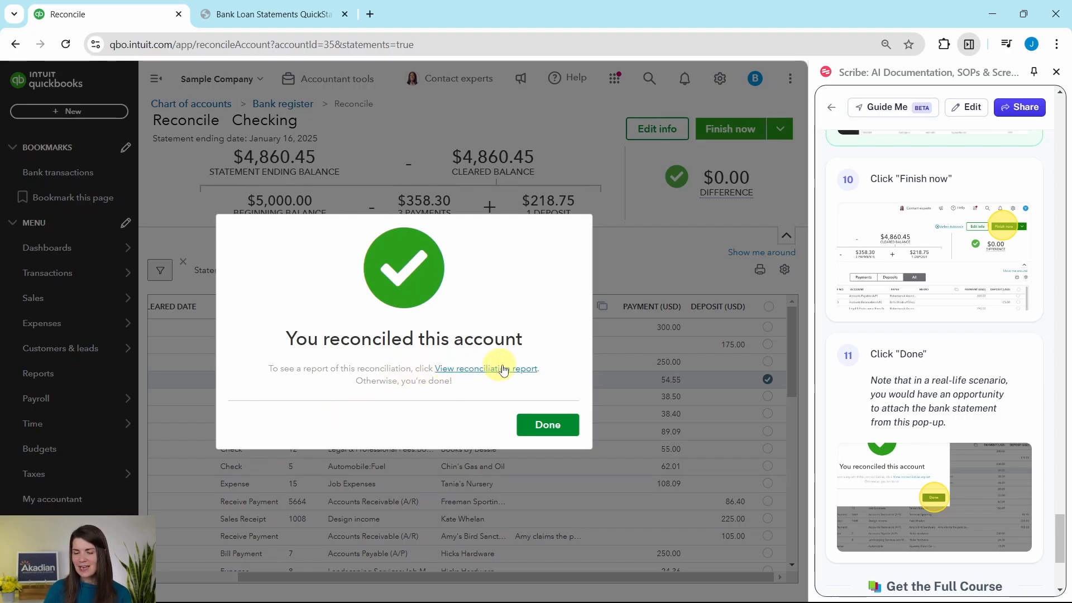
pyautogui.click(548, 425)
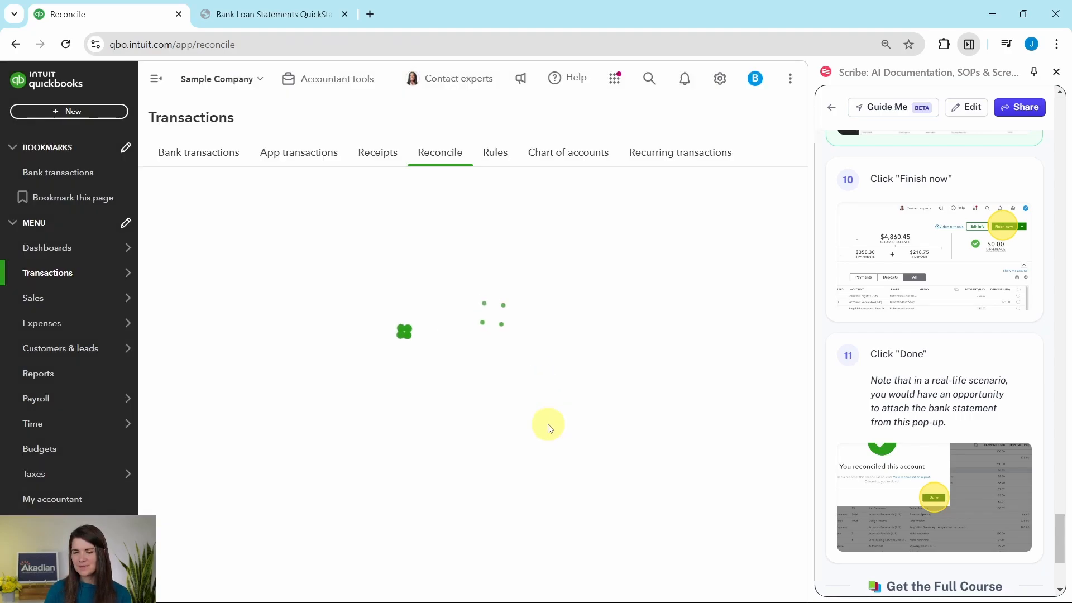